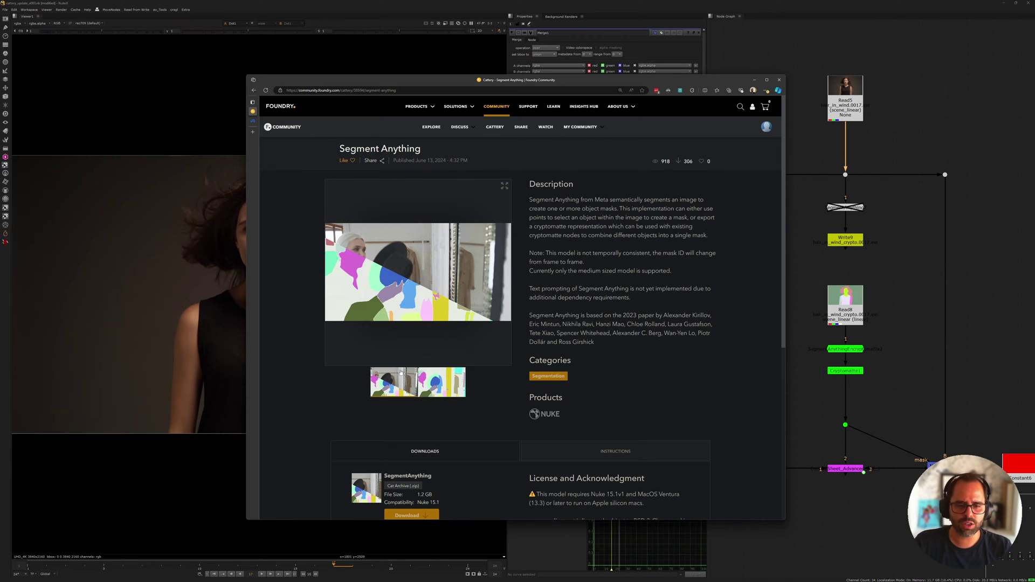
View the Segment Anything model's second example image and look over Meta's Segment Anything website, returning to the Foundry model page
click(435, 382)
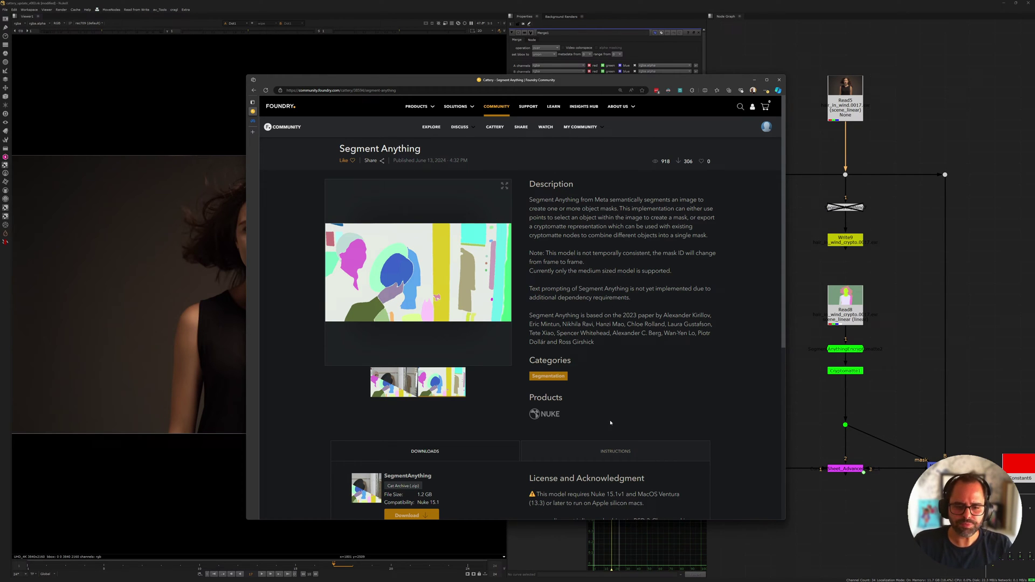
click(253, 121)
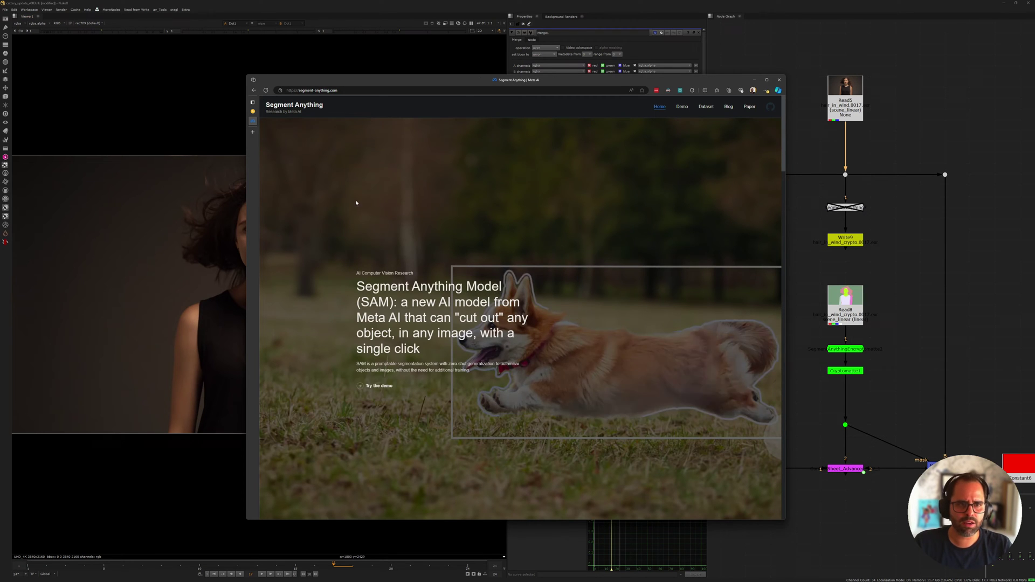
scroll(461, 208, down, 5)
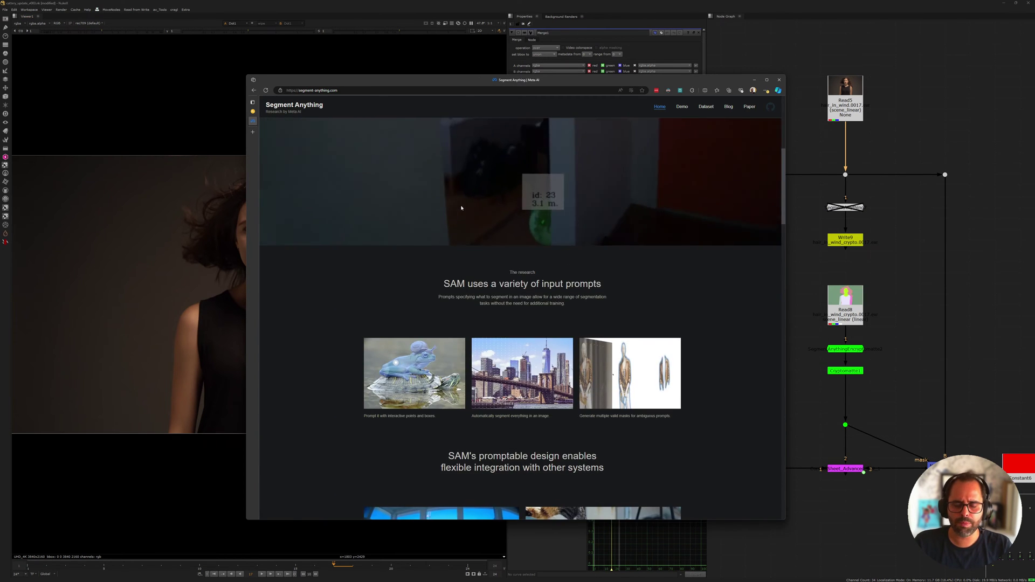
scroll(461, 207, down, 15)
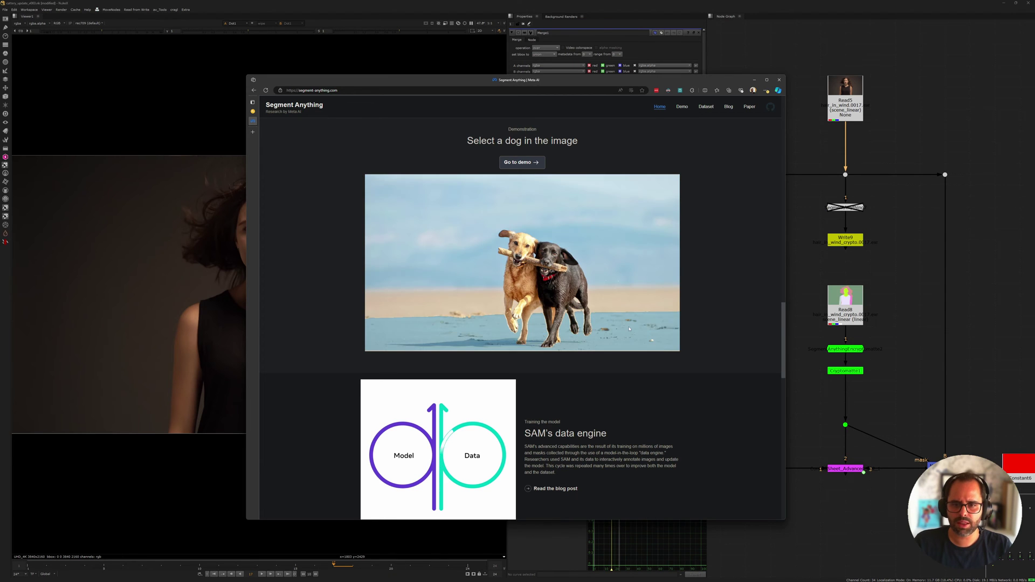
click(253, 111)
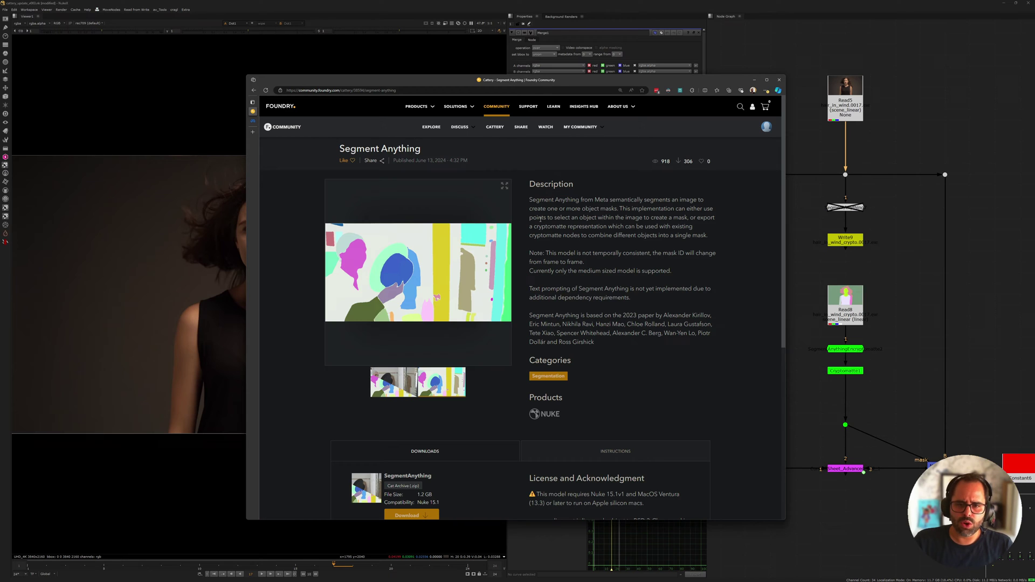
Read the Segment Anything page's note on temporal consistency and the Nuke version compatibility of its download
drag(545, 253, 652, 254)
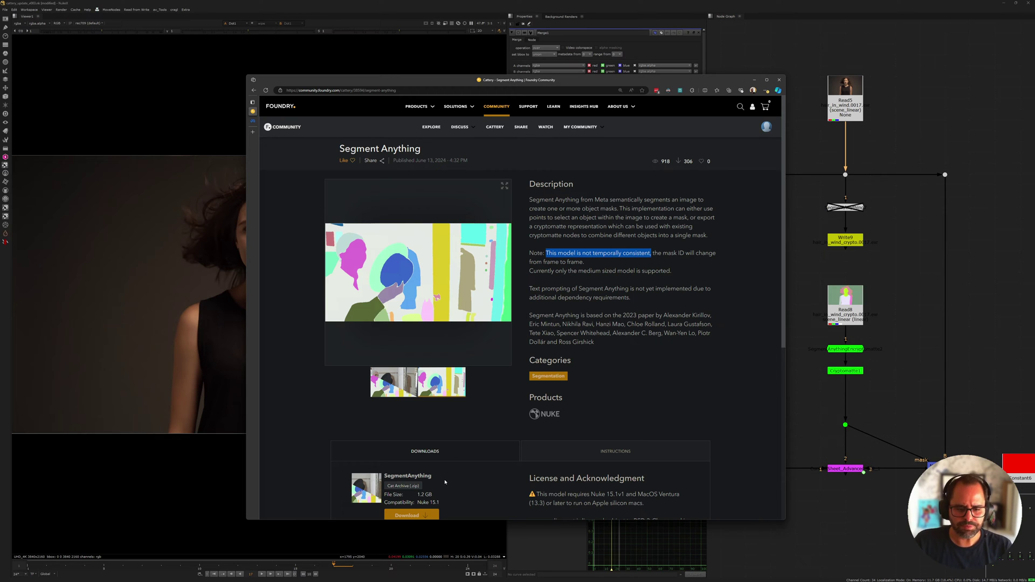
scroll(439, 500, down, 3)
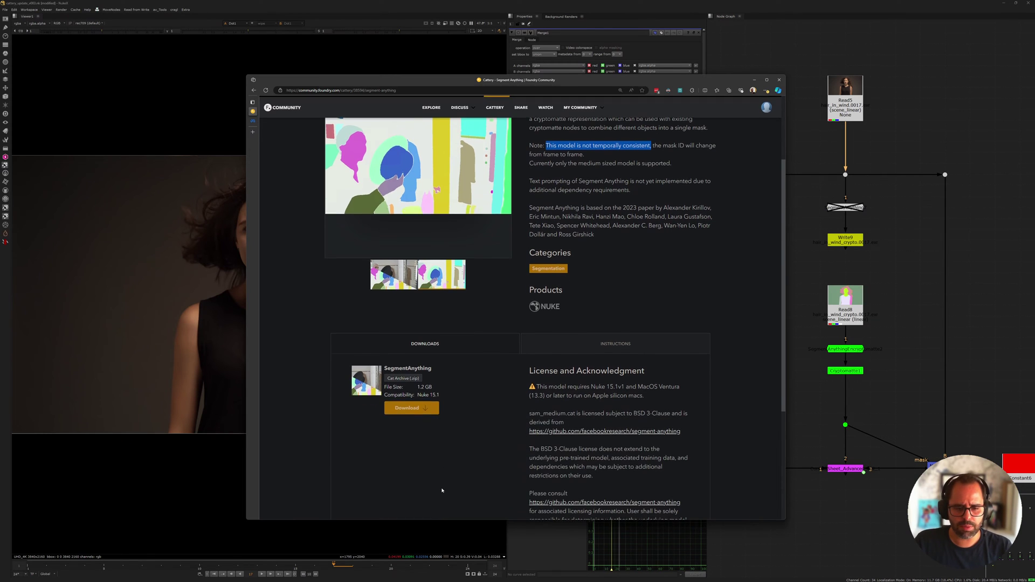
drag(430, 394, 440, 395)
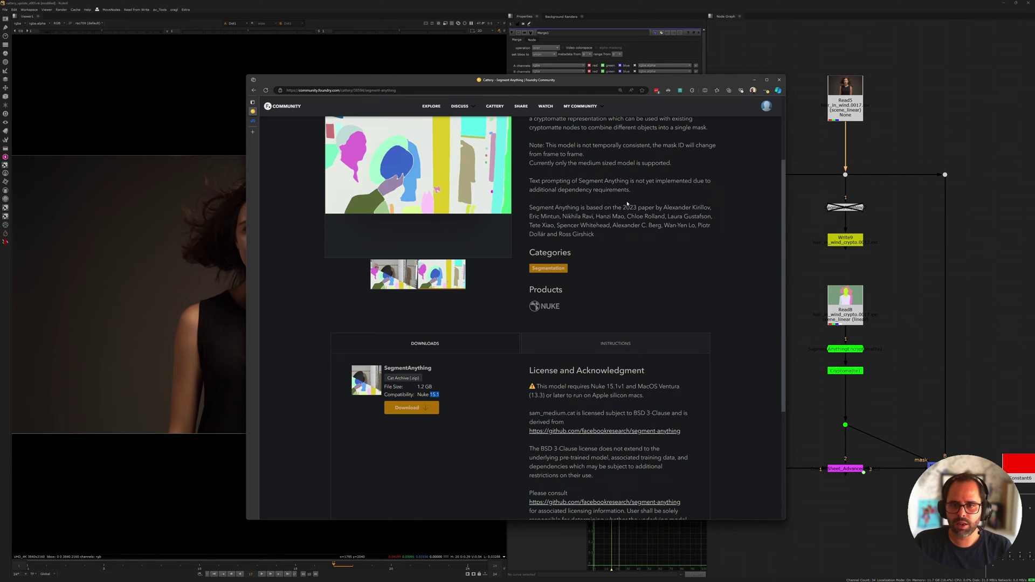
drag(612, 208, 609, 216)
scroll(570, 226, up, 3)
click(579, 255)
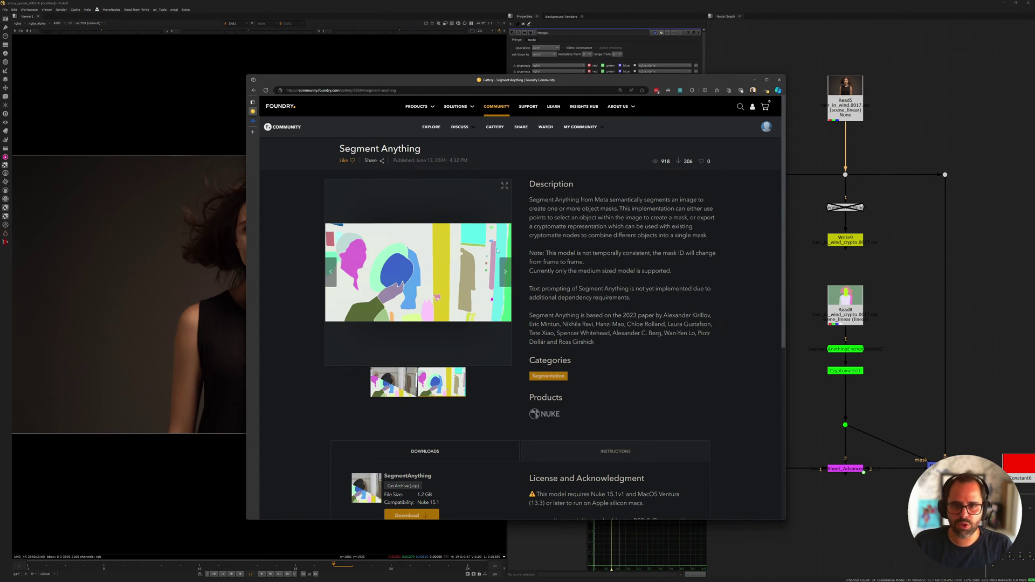
Switch to Nuke and examine the node tree from the hair_in_wind Read node down through the segmentation and Cryptomatte nodes
click(920, 210)
middle_drag(809, 154, 826, 249)
scroll(879, 242, down, 1)
scroll(846, 228, down, 1)
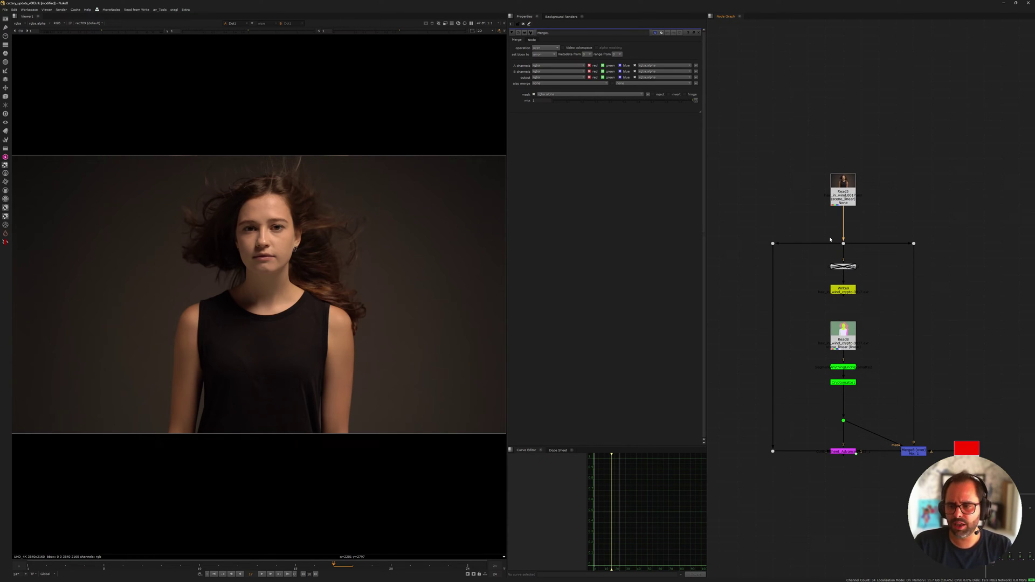
scroll(831, 240, up, 2)
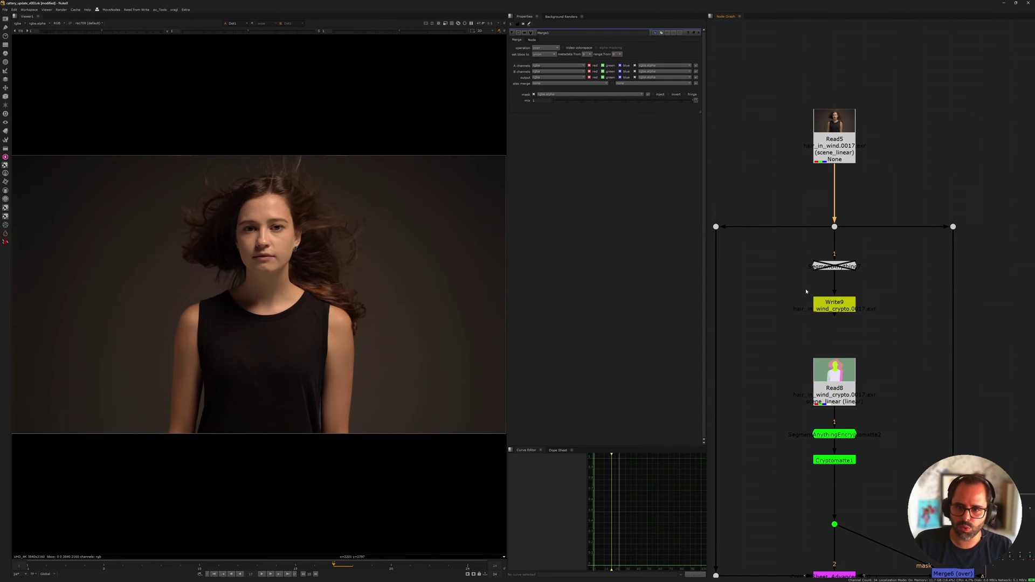
middle_drag(776, 262, 804, 265)
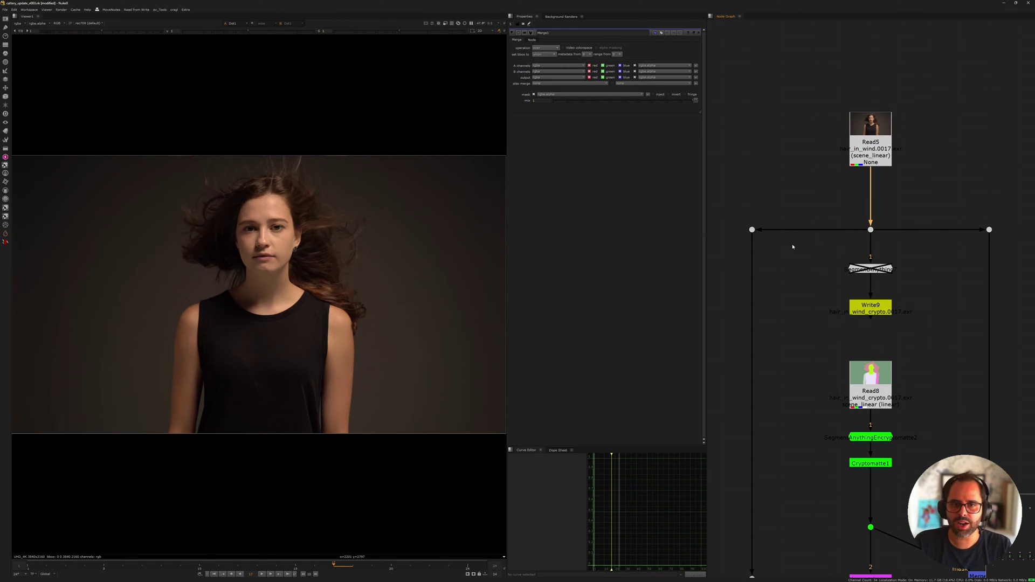
middle_drag(814, 261, 858, 256)
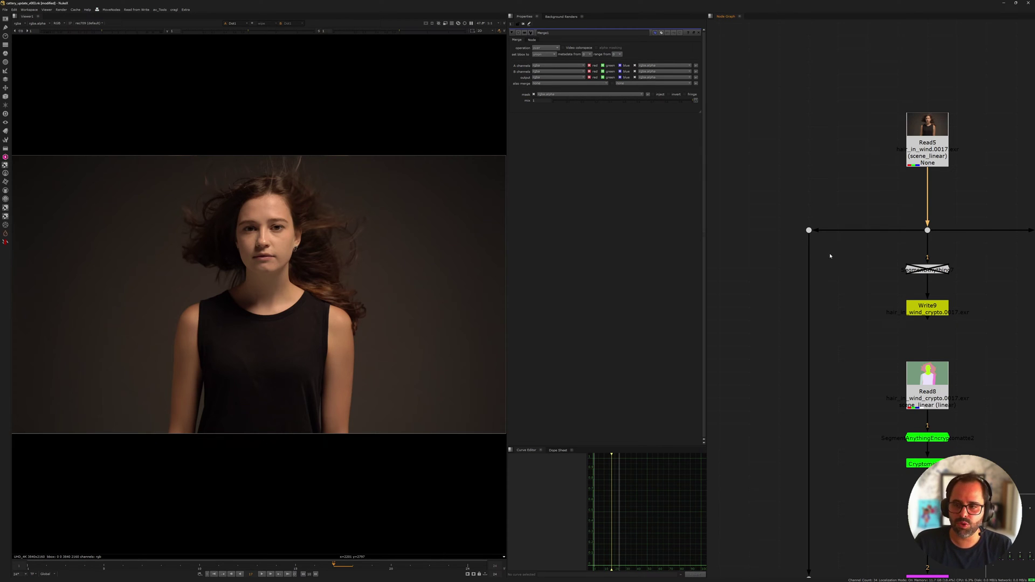
middle_drag(885, 267, 860, 250)
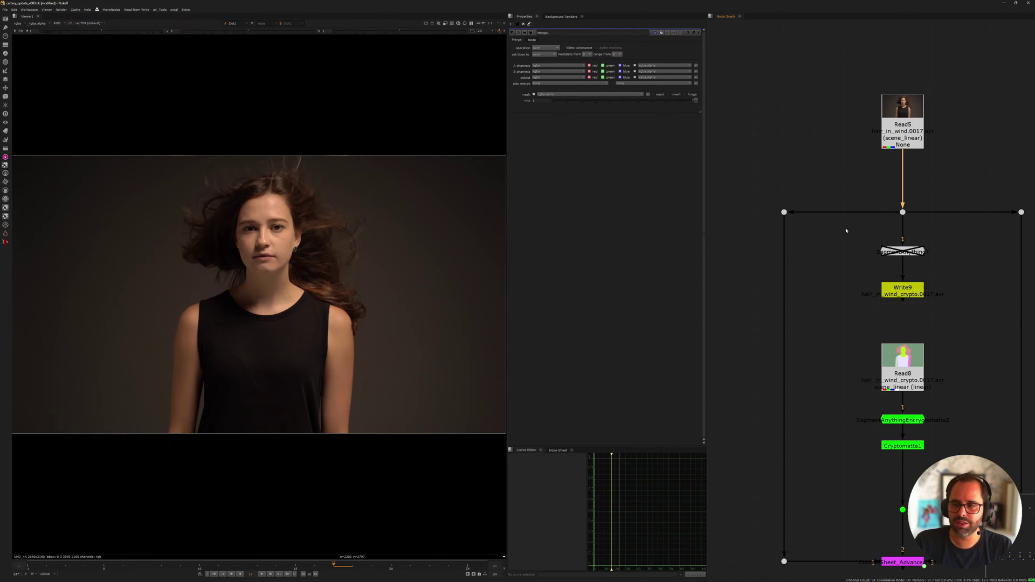
drag(829, 226, 933, 266)
click(820, 236)
middle_drag(793, 242, 801, 243)
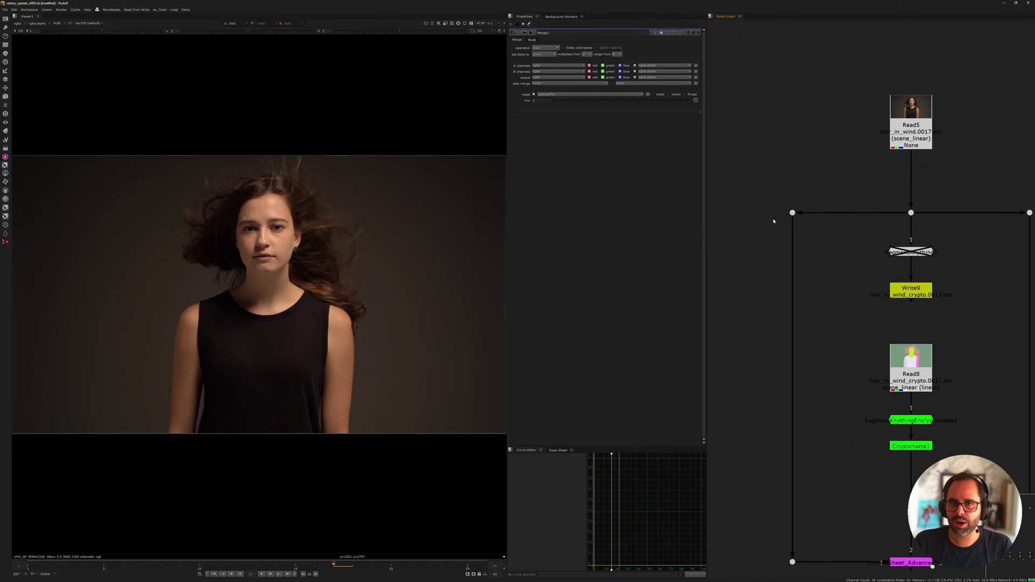
scroll(891, 247, down, 2)
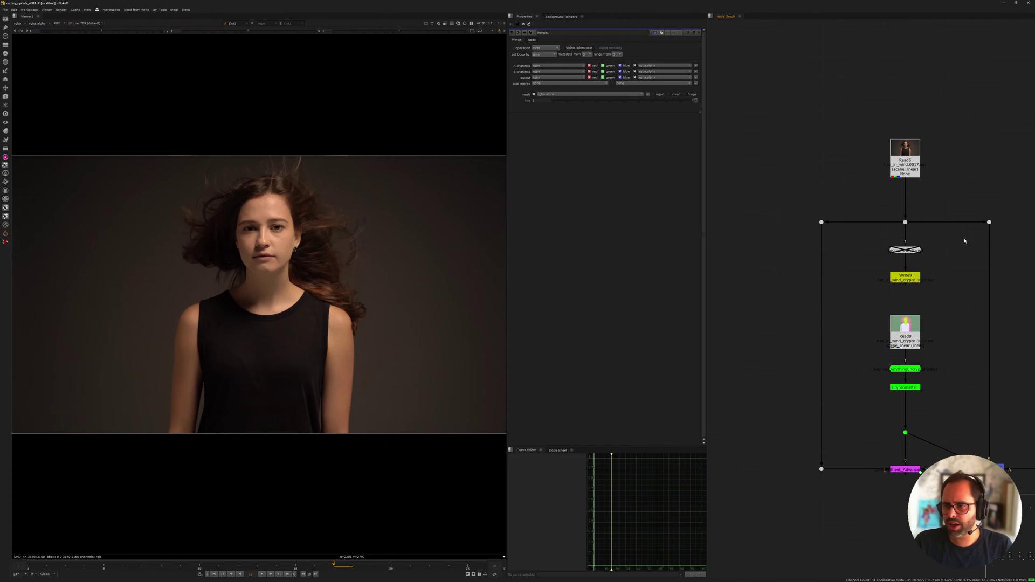
scroll(879, 246, up, 3)
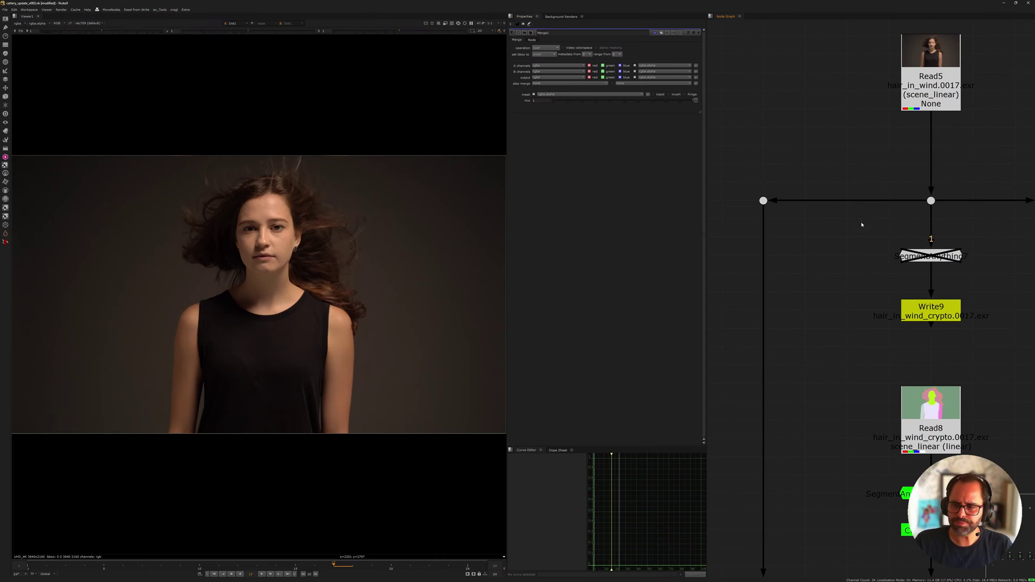
Add a Segment Anything node in the empty area beside the existing node tree and leave it unselected
mouse_move(861, 224)
middle_down()
mouse_move(822, 243)
mouse_move(879, 243)
middle_up()
middle_drag(717, 198, 825, 230)
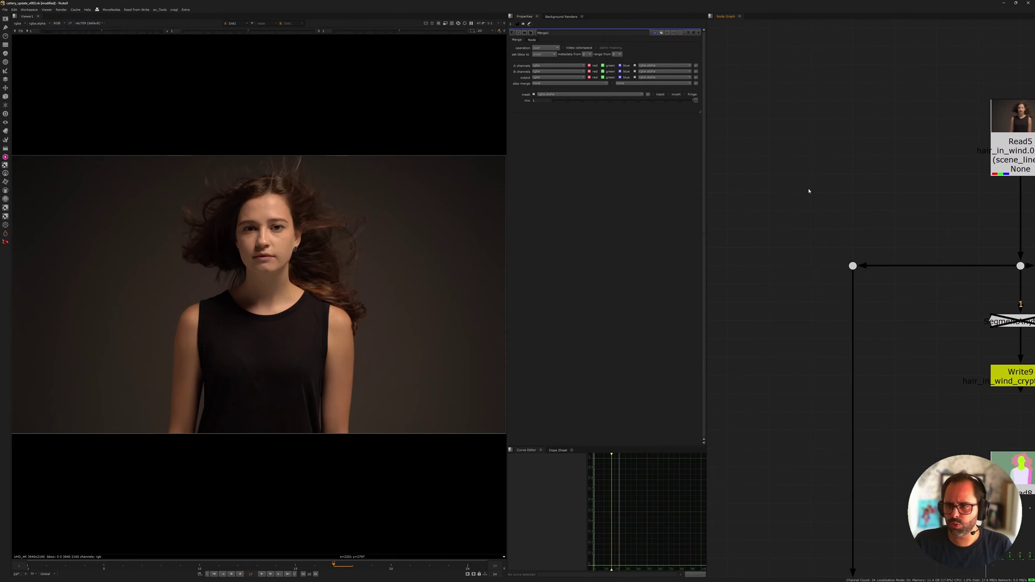
text(segme)
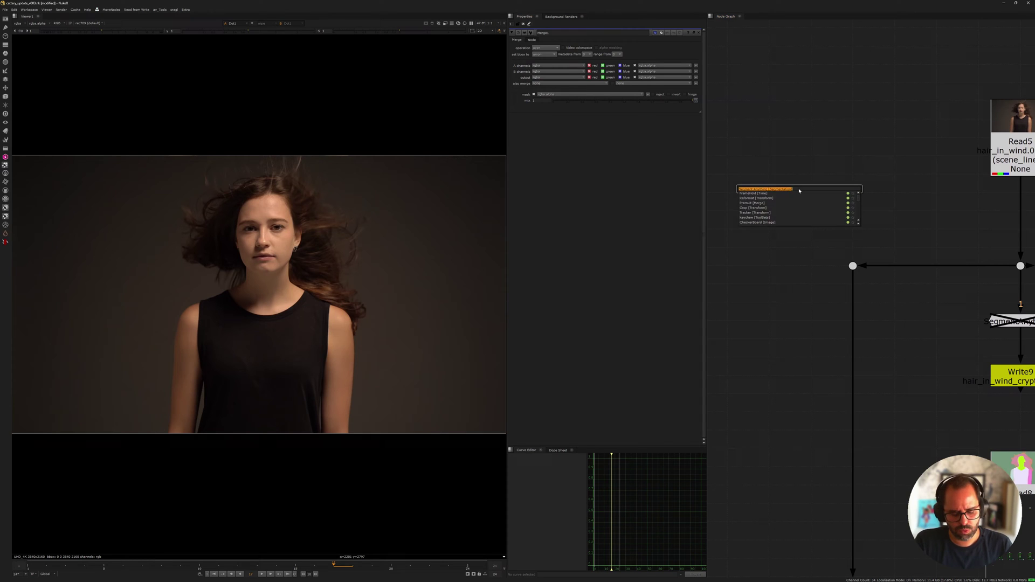
key(Return)
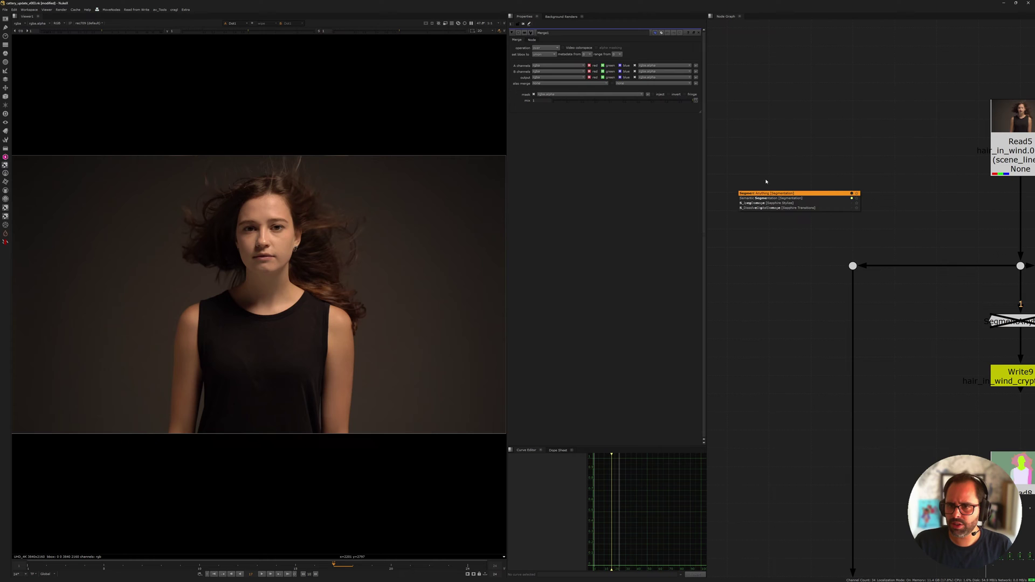
drag(803, 197, 831, 198)
click(728, 187)
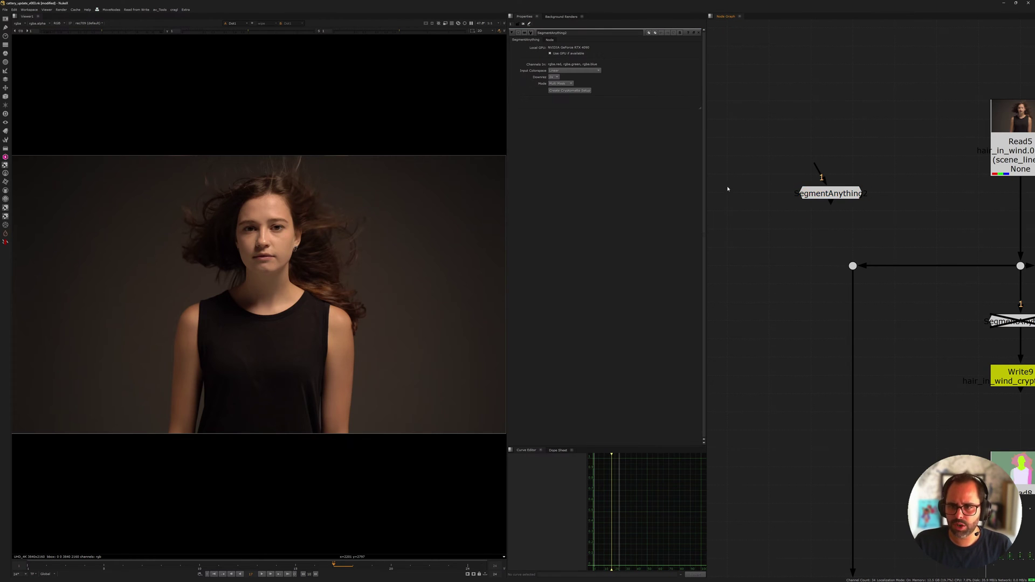
Add a Semantic Segmentation node and place it beside the new Segment Anything node
key(Tab)
text(segme)
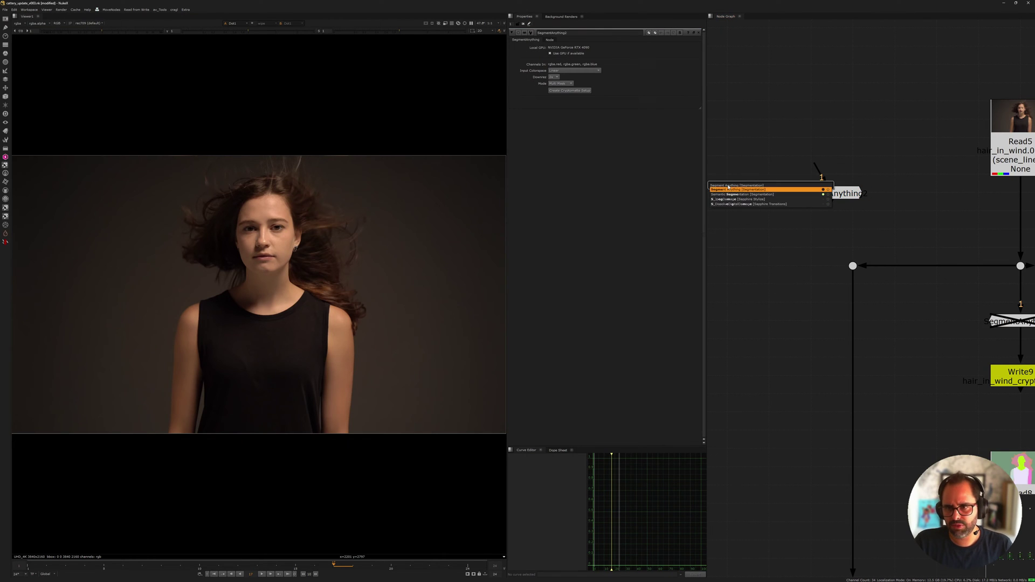
key(Down)
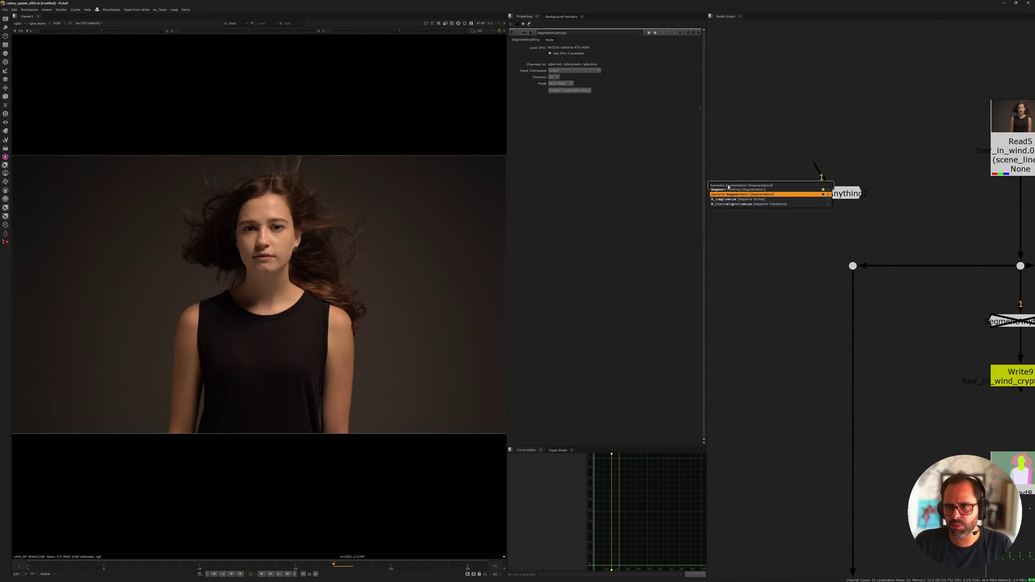
key(Return)
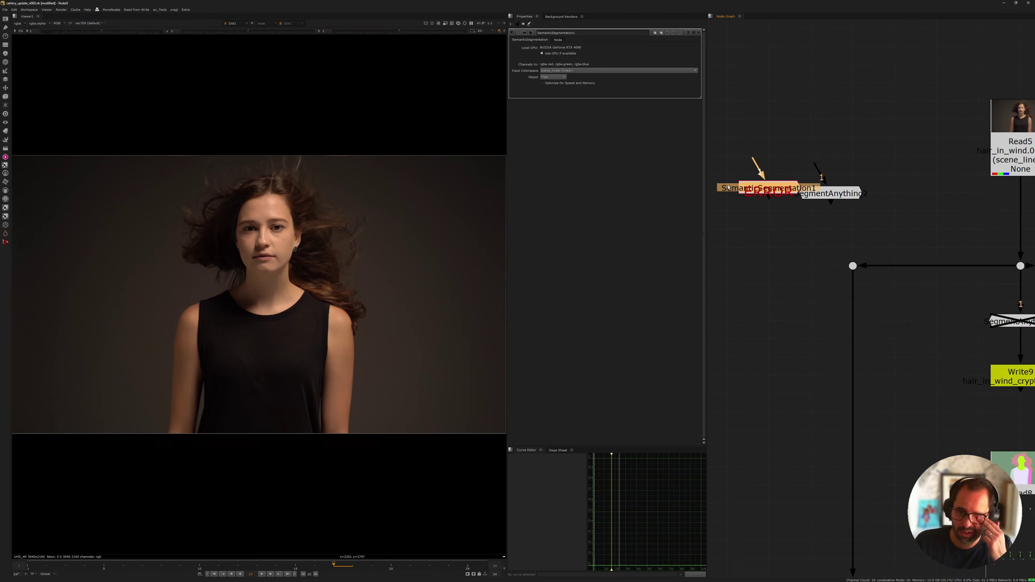
drag(778, 191, 736, 196)
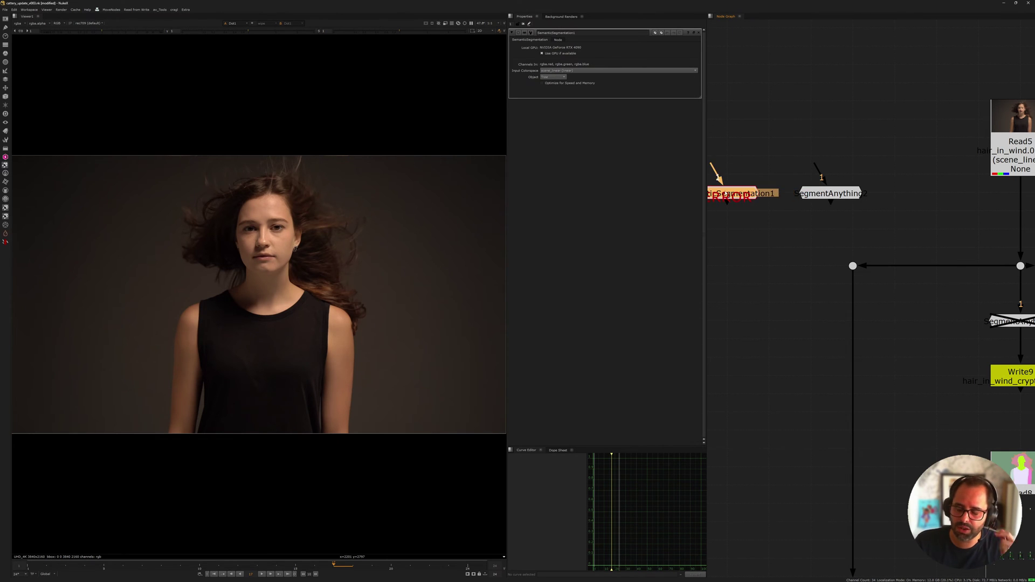
middle_drag(769, 195, 878, 222)
scroll(817, 203, up, 3)
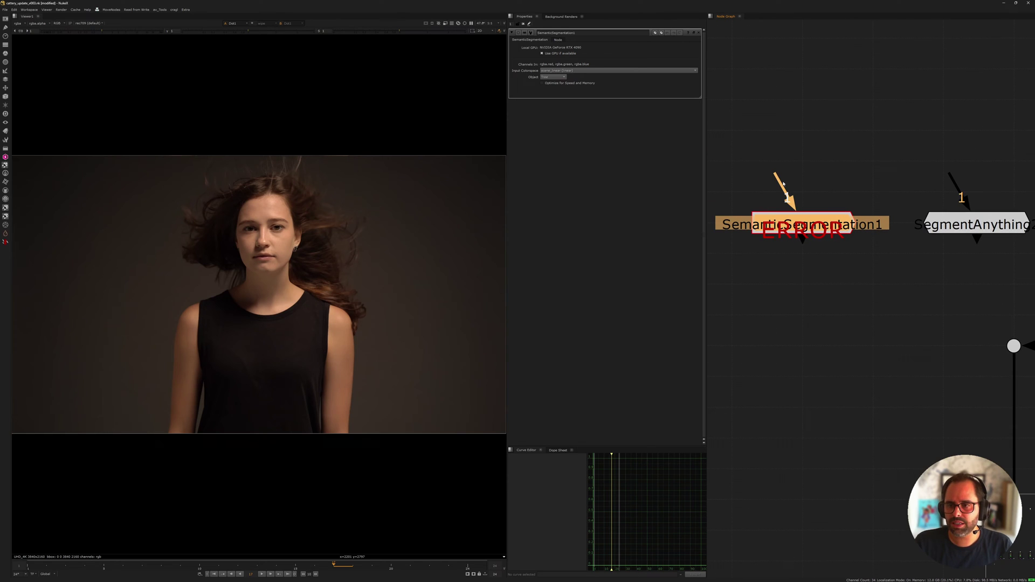
Switch to the browser and open the Semantic Segmentation model's page from the Cattery library to view its car example
key(alt+Tab)
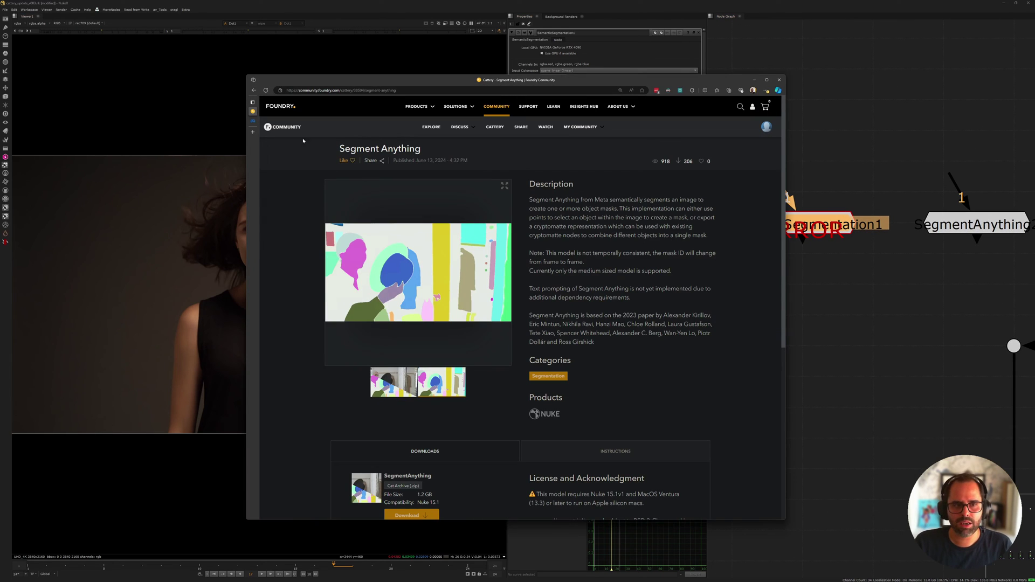
click(494, 127)
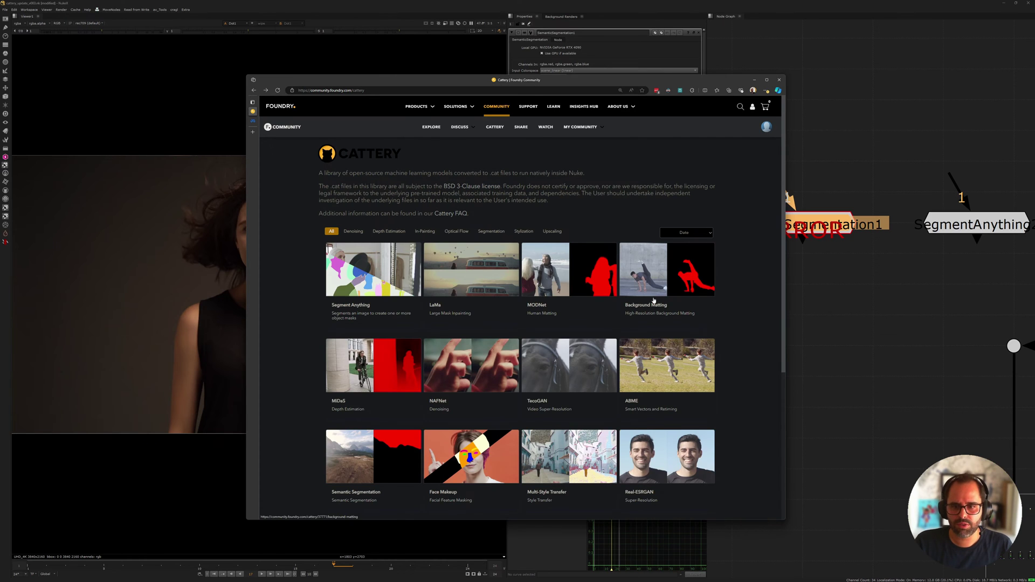
scroll(494, 334, down, 3)
click(363, 380)
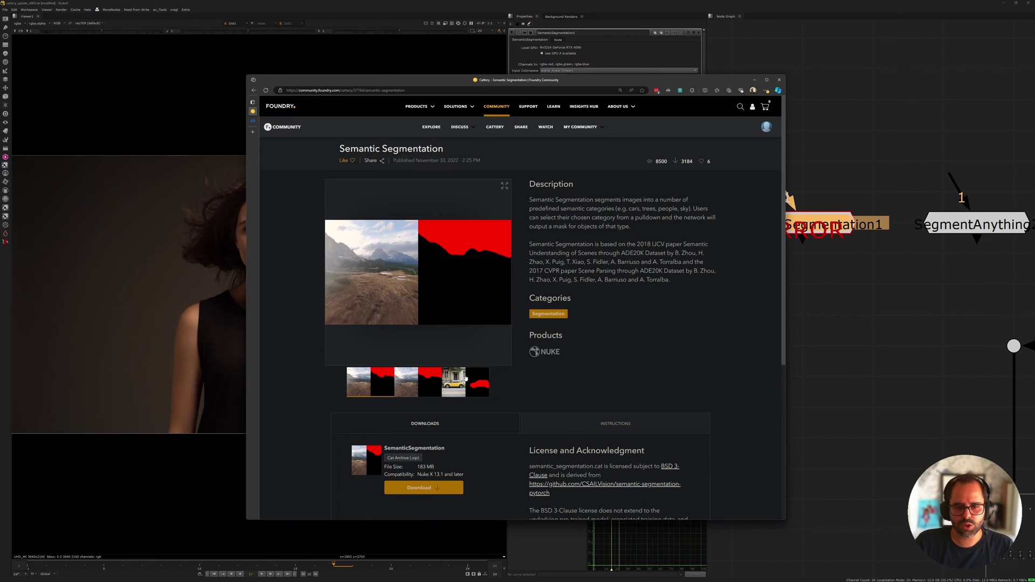
click(466, 379)
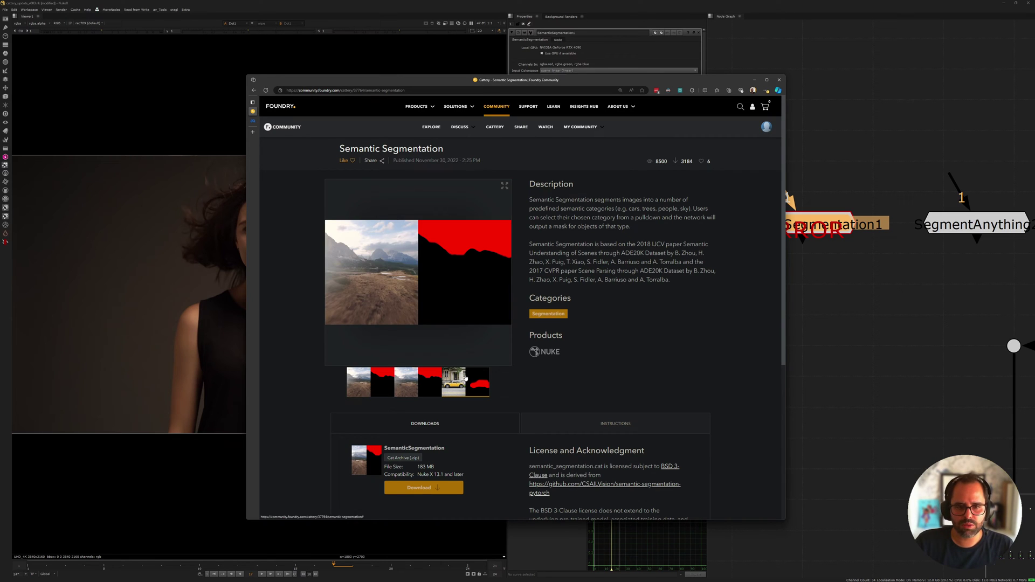
Switch back to Nuke and look through the object categories offered by the Semantic Segmentation node, leaving the choice as it is
click(850, 250)
click(560, 78)
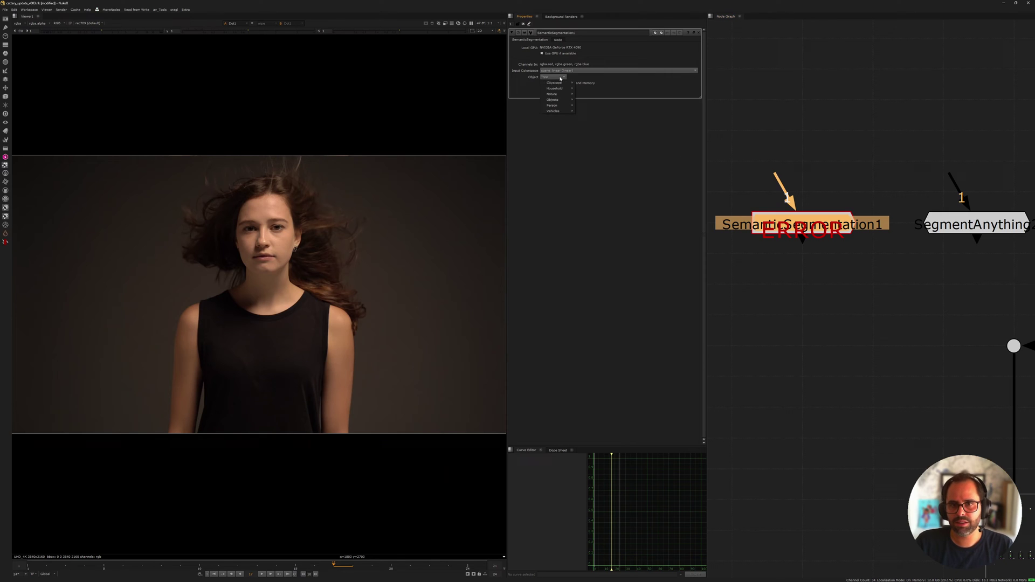
mouse_move(565, 88)
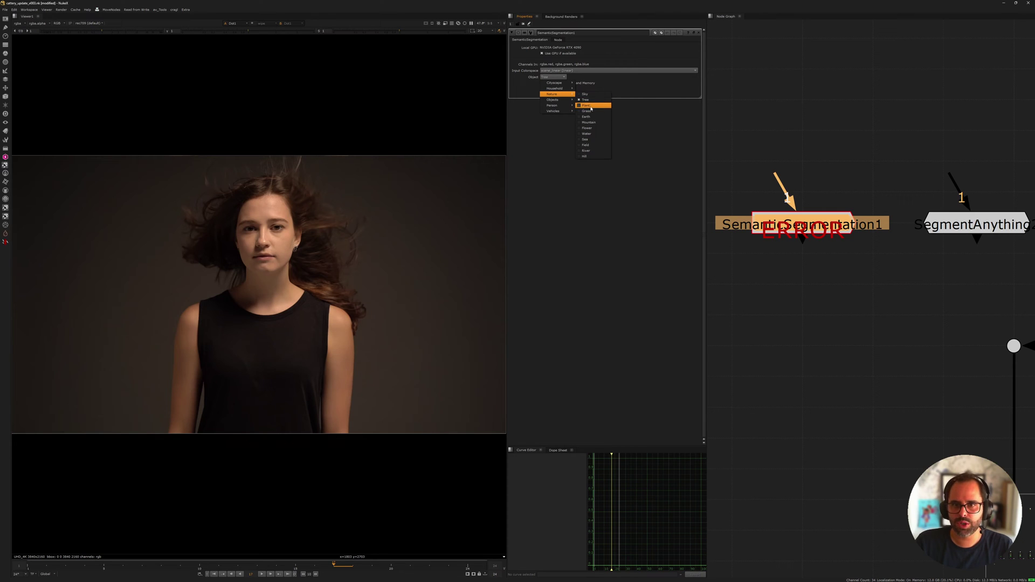
mouse_move(559, 106)
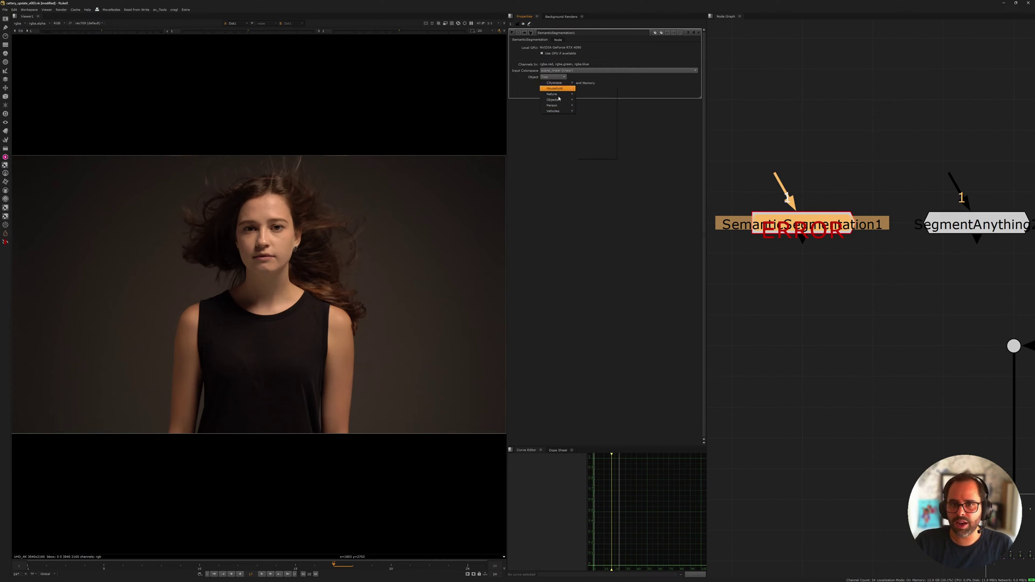
click(812, 165)
scroll(813, 165, down, 3)
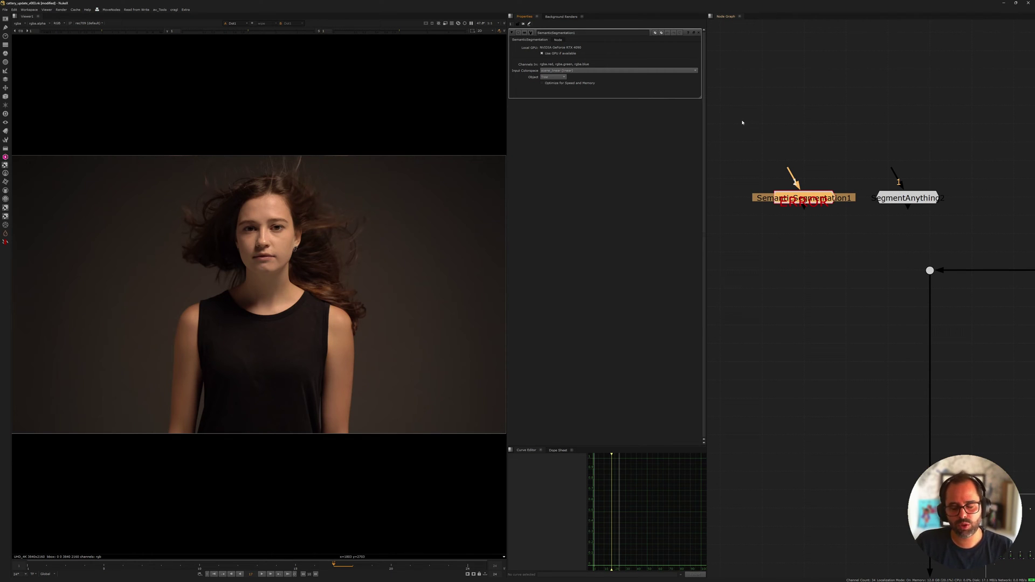
middle_drag(864, 157, 808, 144)
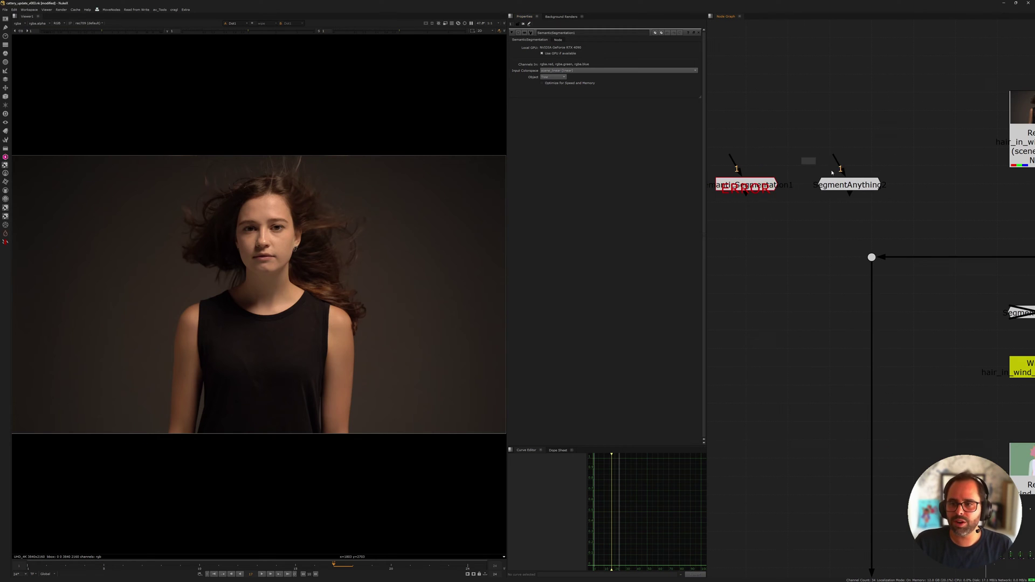
Move the new SegmentAnything2 node a little farther away from the SemanticSegmentation1 node
click(878, 190)
middle_drag(878, 234, 740, 147)
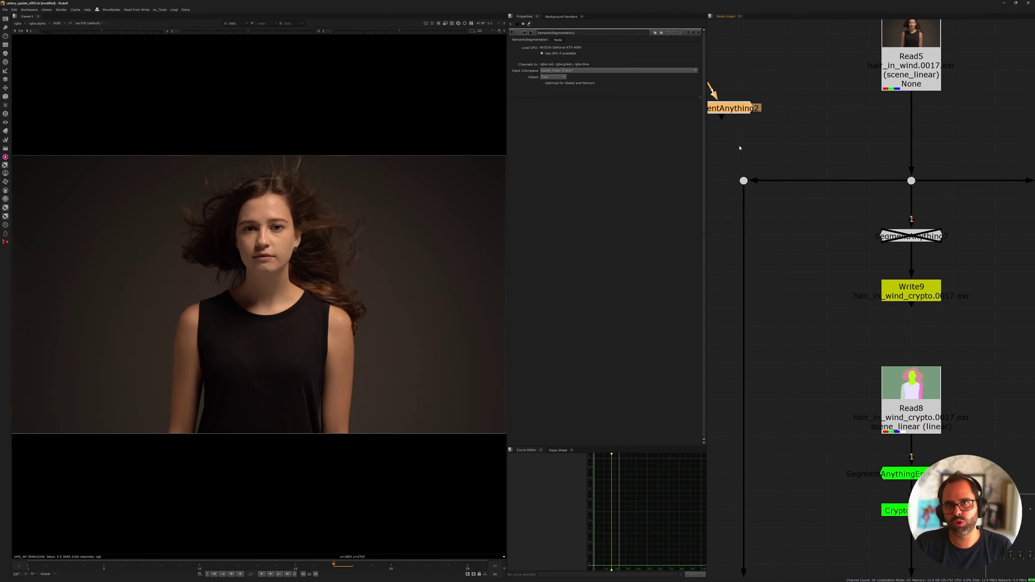
middle_drag(787, 96, 824, 124)
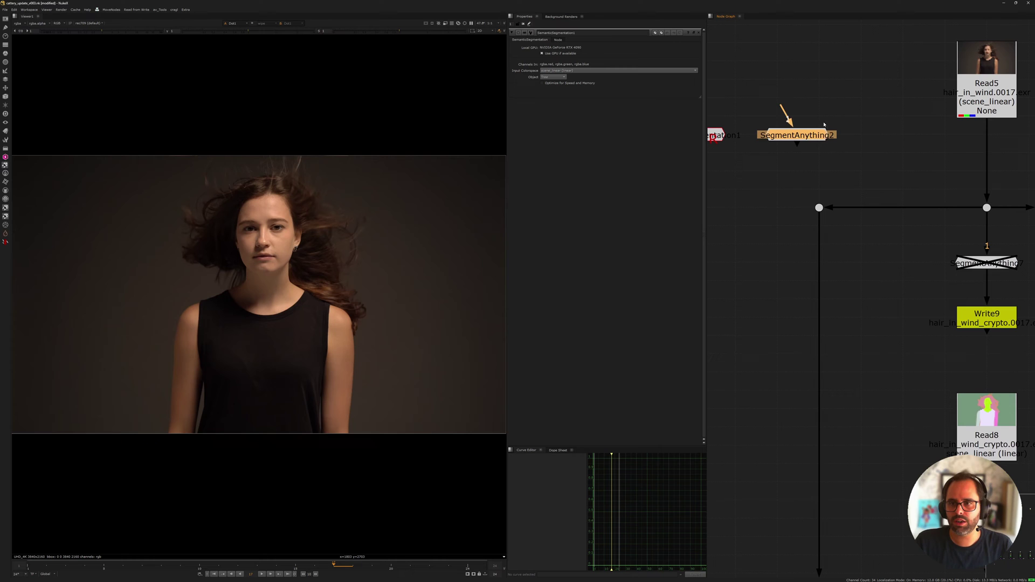
drag(790, 137, 813, 142)
middle_drag(751, 120, 850, 141)
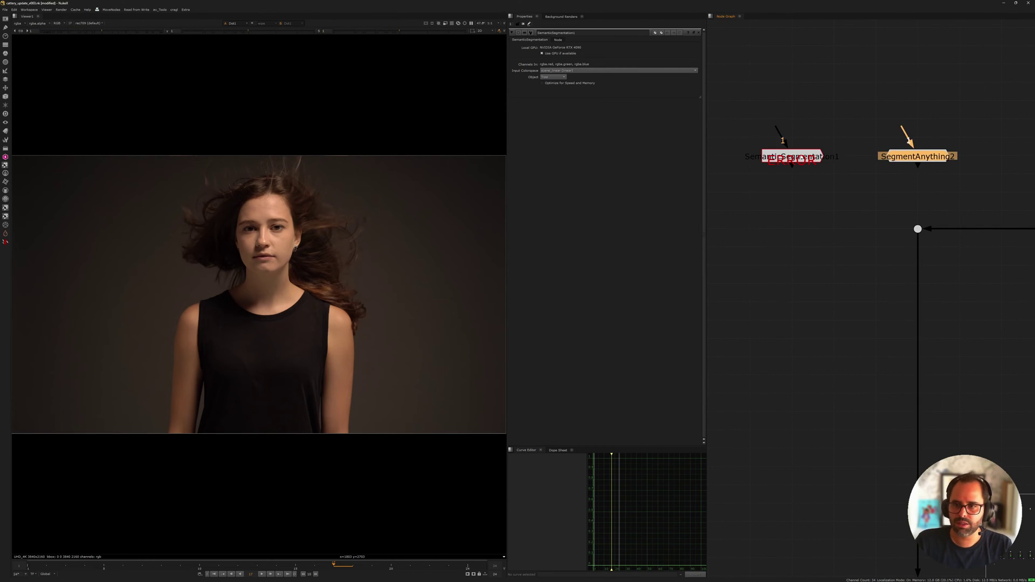
Delete the SemanticSegmentation1 node from the node graph
click(785, 148)
scroll(793, 129, up, 1)
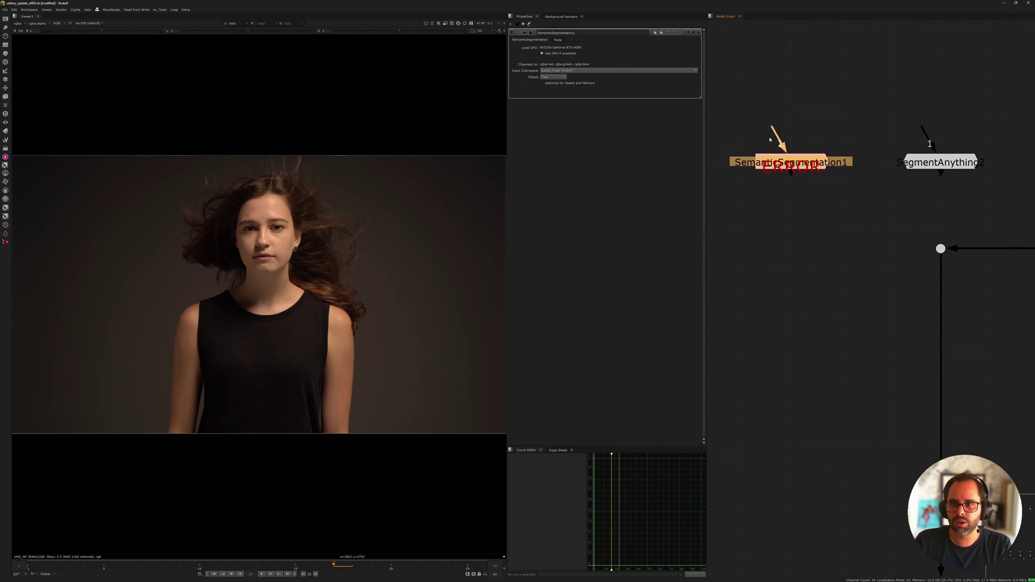
key(Delete)
middle_drag(889, 159, 796, 163)
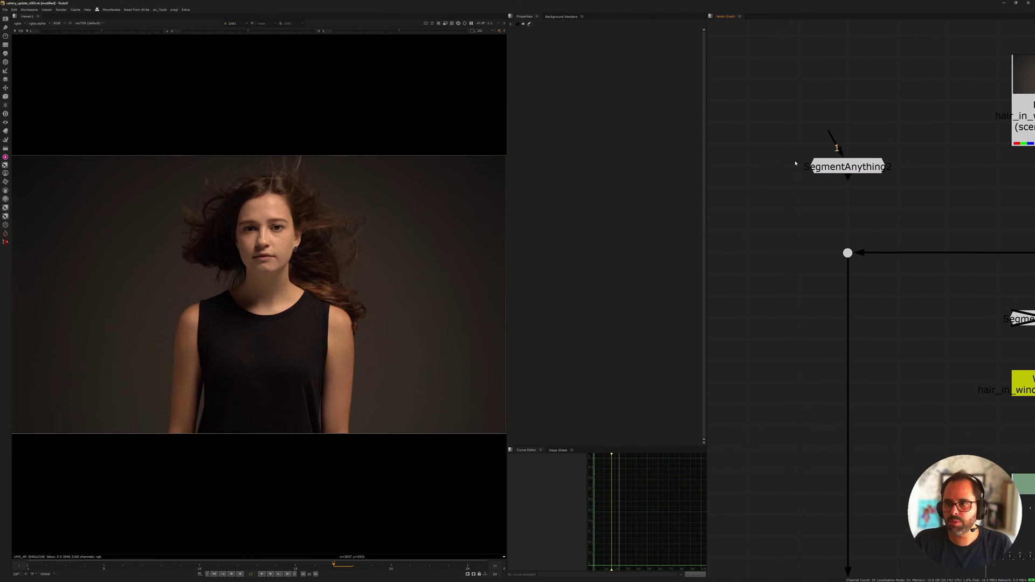
Open the SegmentAnything2 node's properties and choose Multi Mask as its mode
double_click(848, 171)
middle_drag(917, 145, 903, 169)
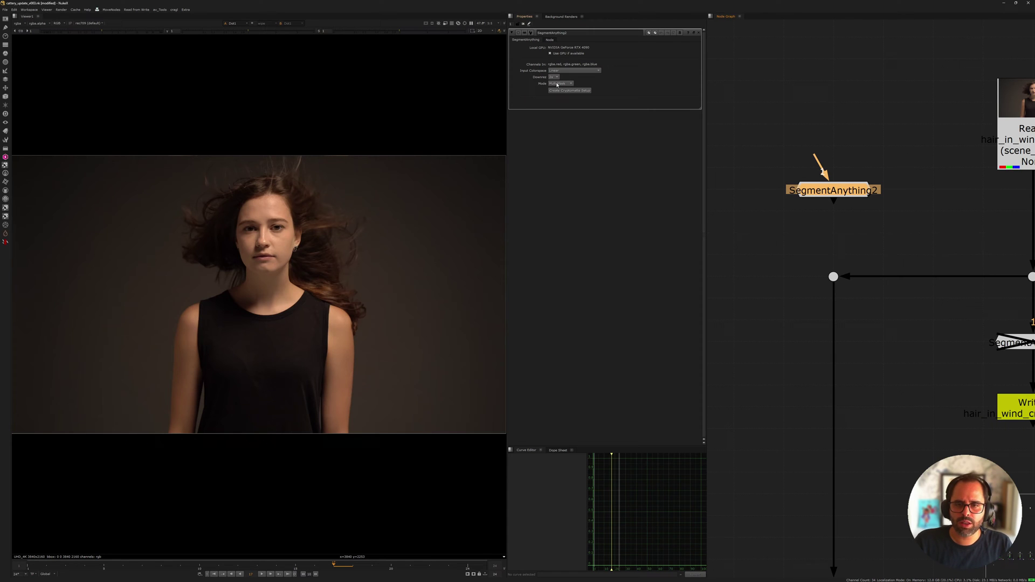
click(557, 84)
click(561, 84)
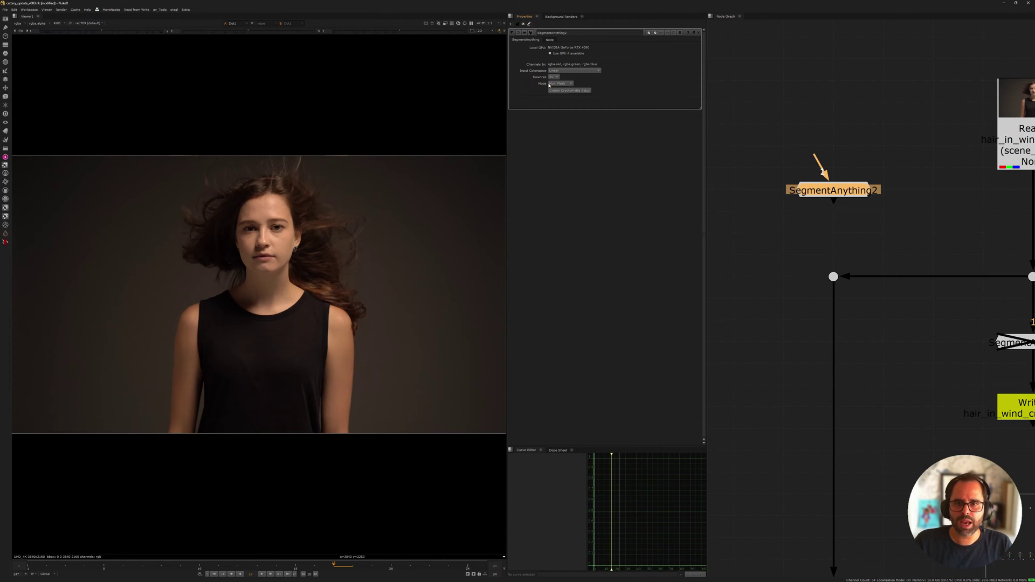
Show the rendered segmentation of the hair-in-wind shot, Read8, in the viewer
middle_drag(802, 210, 755, 167)
middle_drag(910, 369, 865, 286)
click(937, 418)
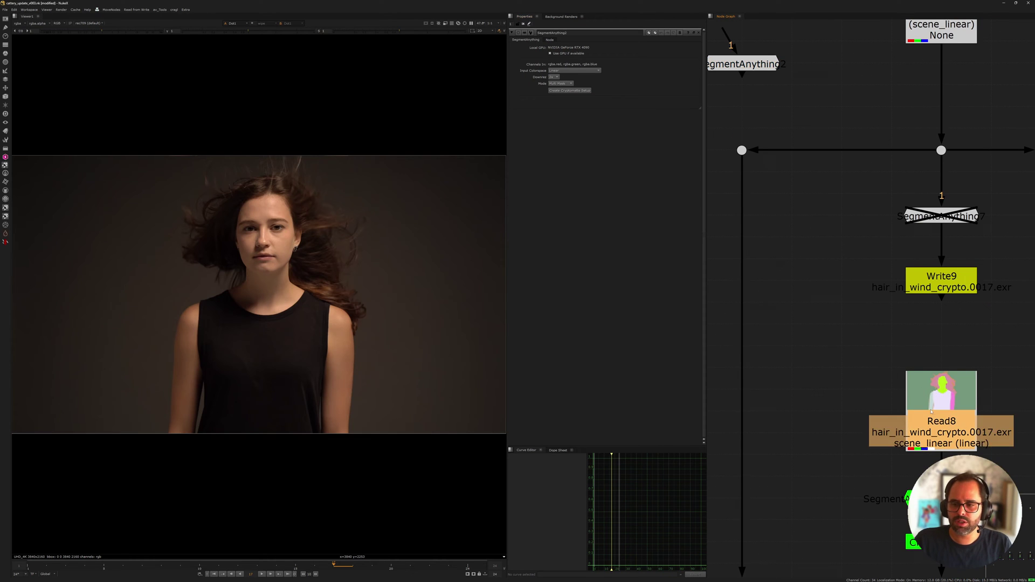
key(1)
Go to the neighbouring van shot's node tree and show its rendered segmentation in the viewer
click(841, 391)
scroll(841, 291, down, 5)
middle_drag(1024, 323, 745, 291)
click(924, 302)
key(1)
click(897, 250)
click(932, 164)
key(1)
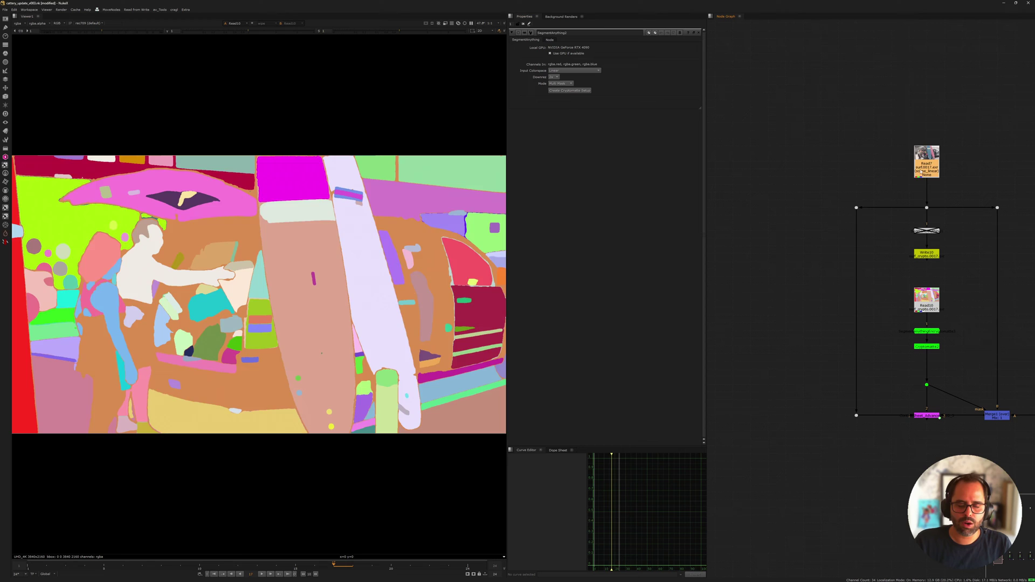
key(1)
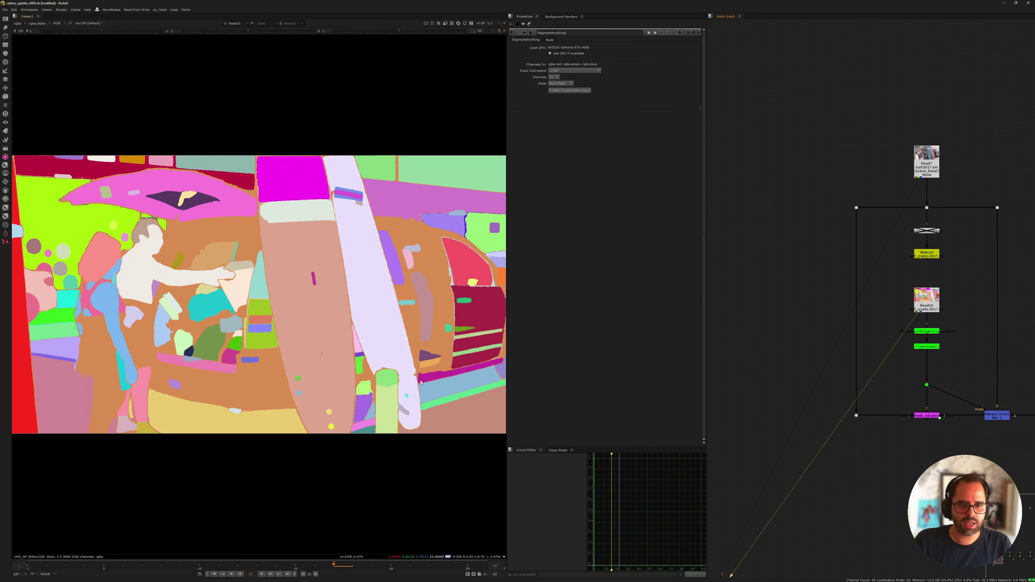
Return to the hair-in-wind node tree and select the SegmentAnything2 node to review its settings
middle_drag(835, 189, 1016, 189)
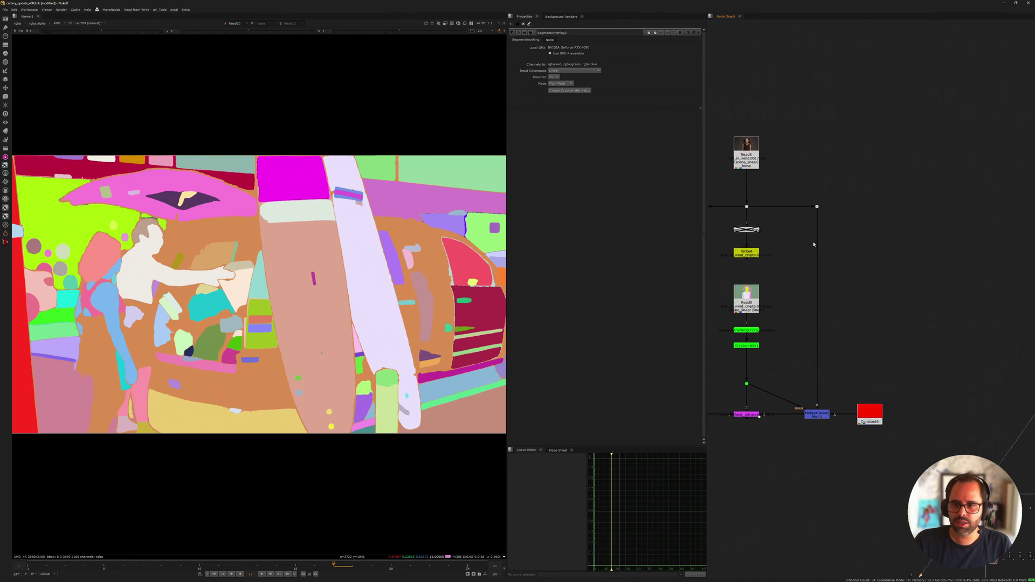
middle_drag(722, 192, 803, 192)
scroll(781, 192, up, 3)
key(f)
scroll(717, 423, up, 5)
middle_drag(717, 423, 802, 232)
scroll(906, 312, up, 5)
click(890, 302)
scroll(903, 318, up, 3)
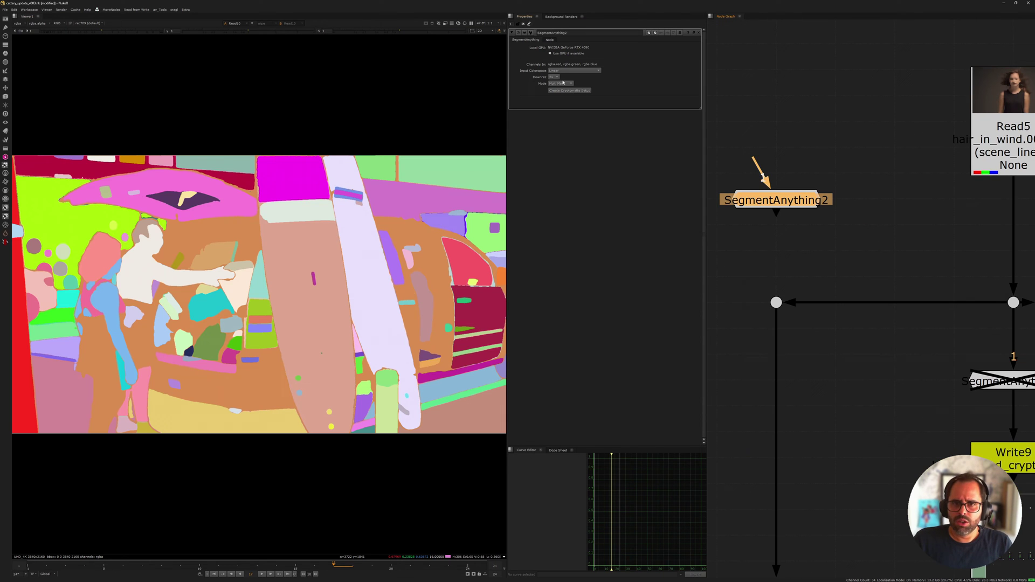
View Read8's segmentation again and play the sequence to examine the mask colours over time, stopping playback at the end
scroll(823, 289, down, 2)
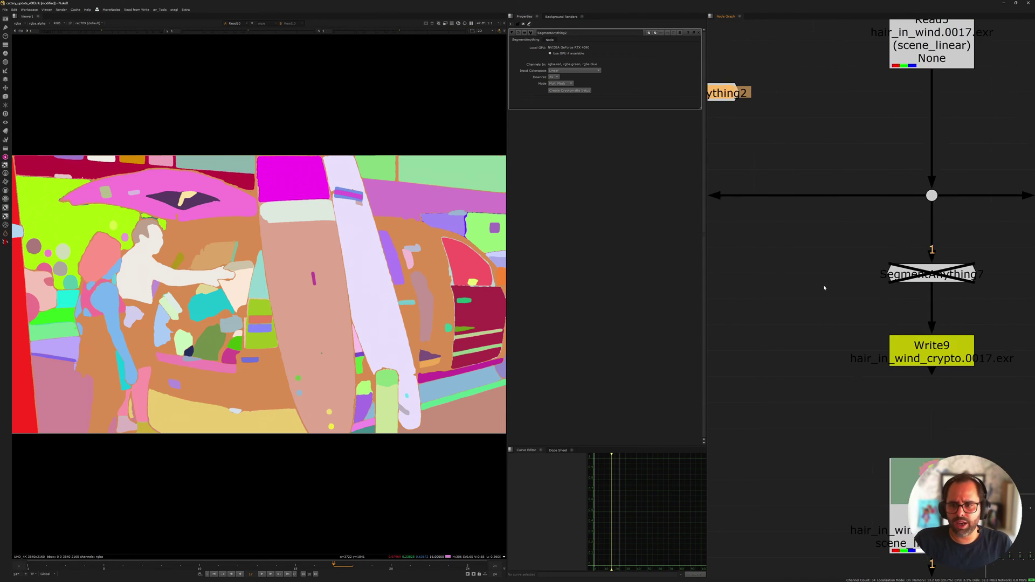
click(896, 433)
key(1)
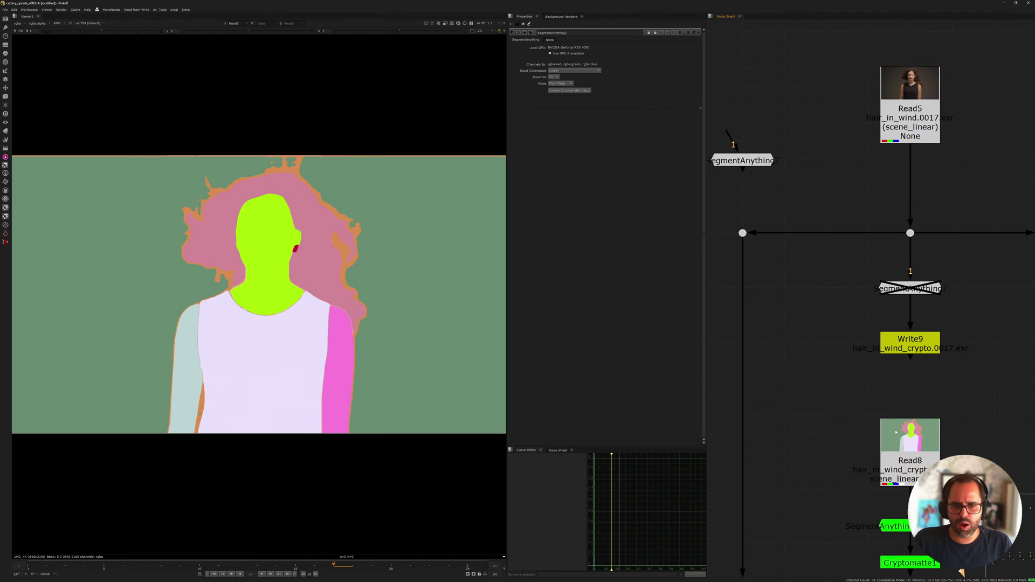
click(262, 575)
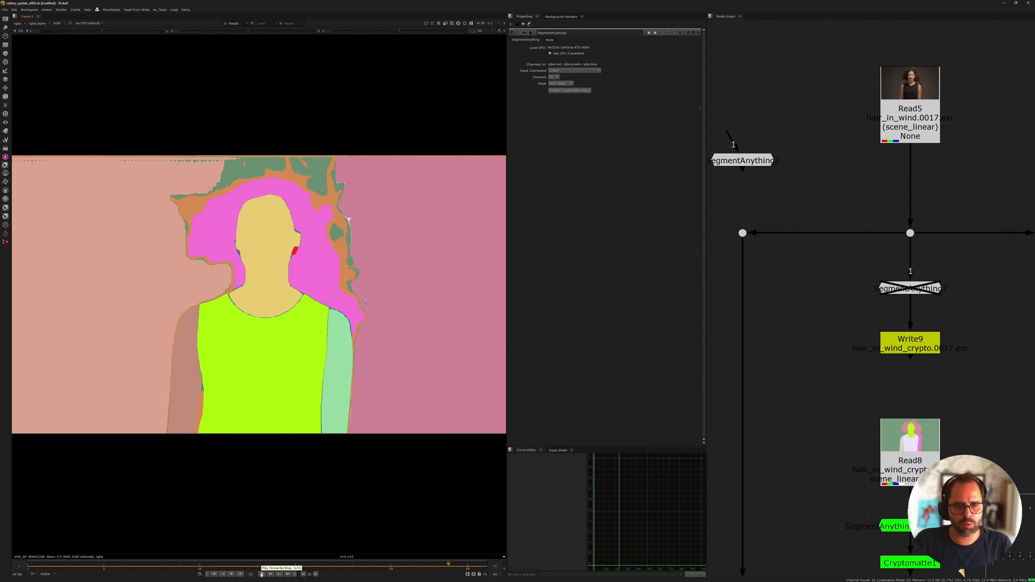
click(262, 575)
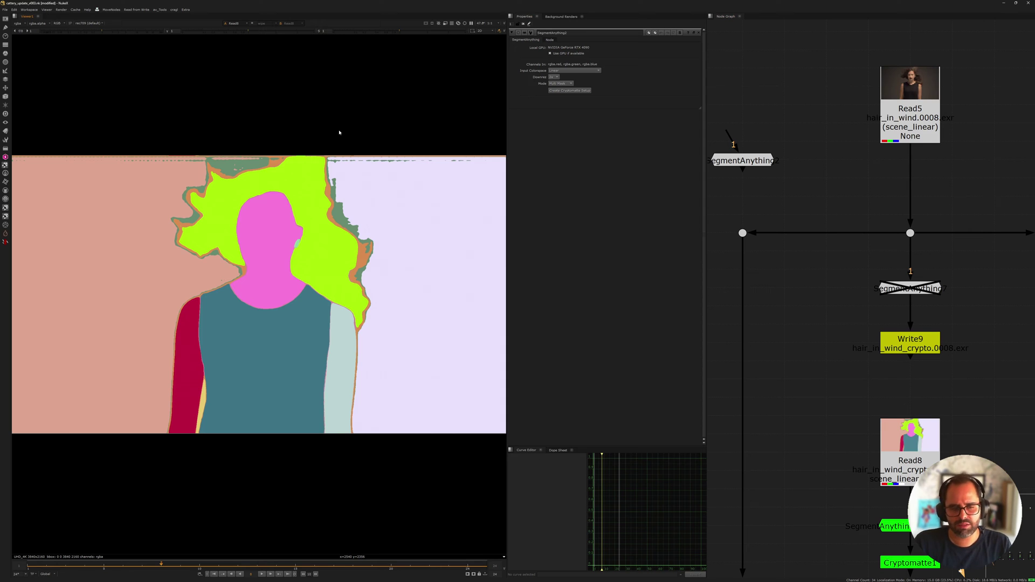
Move the SegmentAnything2 node farther out from the hair-in-wind node tree
middle_drag(761, 176, 863, 183)
drag(854, 168, 771, 168)
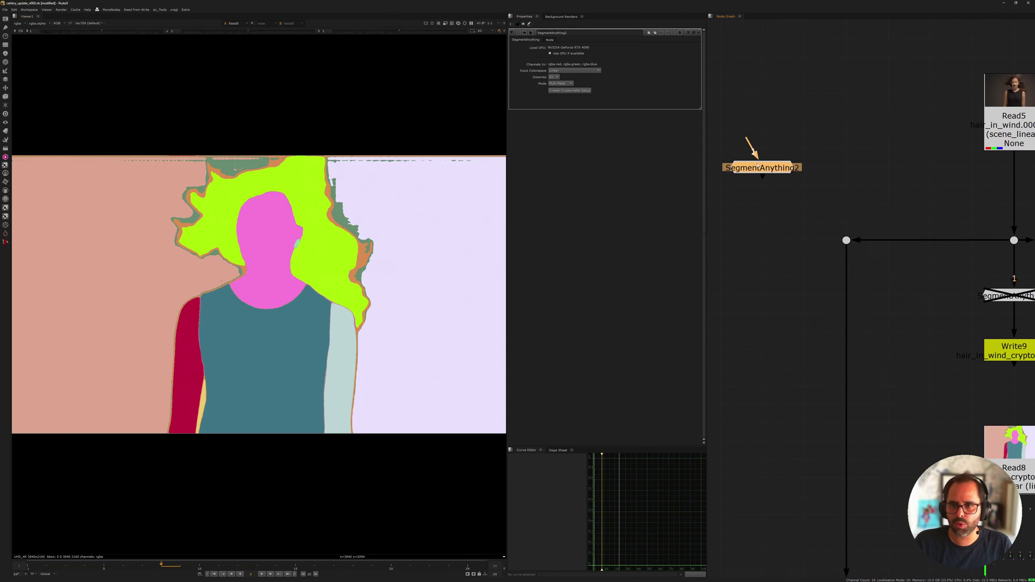
middle_drag(771, 173, 820, 212)
middle_drag(789, 153, 749, 168)
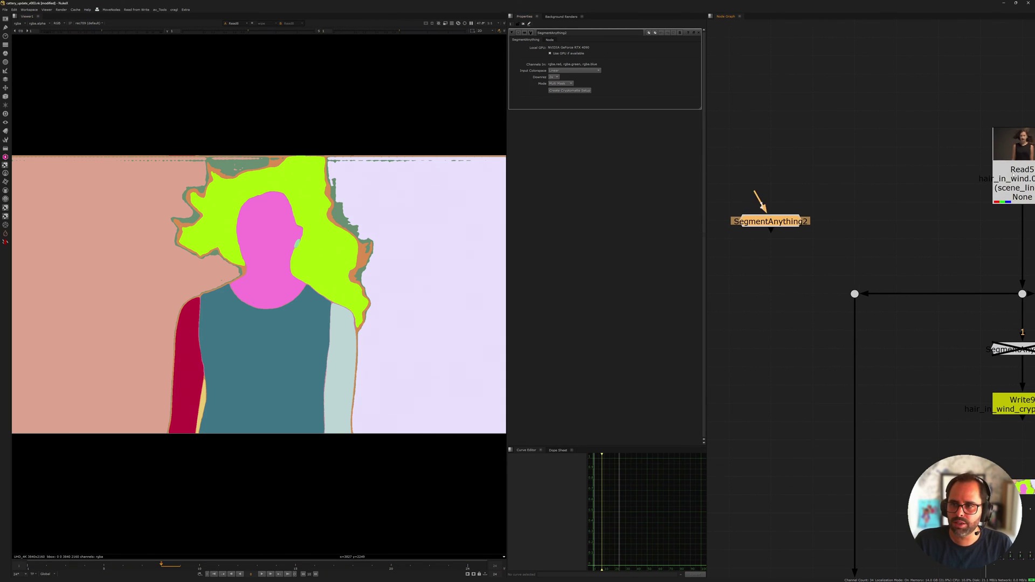
Show the original hair-in-wind footage, Read5, in the viewer
click(1007, 179)
key(1)
click(913, 146)
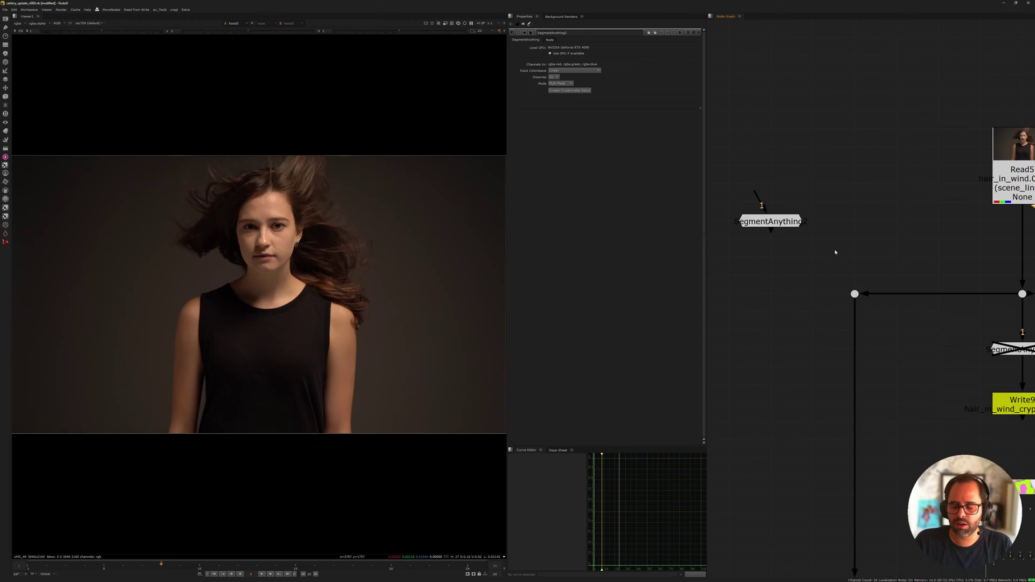
Look over the Cryptomatte nodes below the hair-in-wind footage and SegmentAnything2's mode options, leaving Multi Mask selected
middle_drag(950, 347, 777, 113)
middle_drag(952, 418, 893, 353)
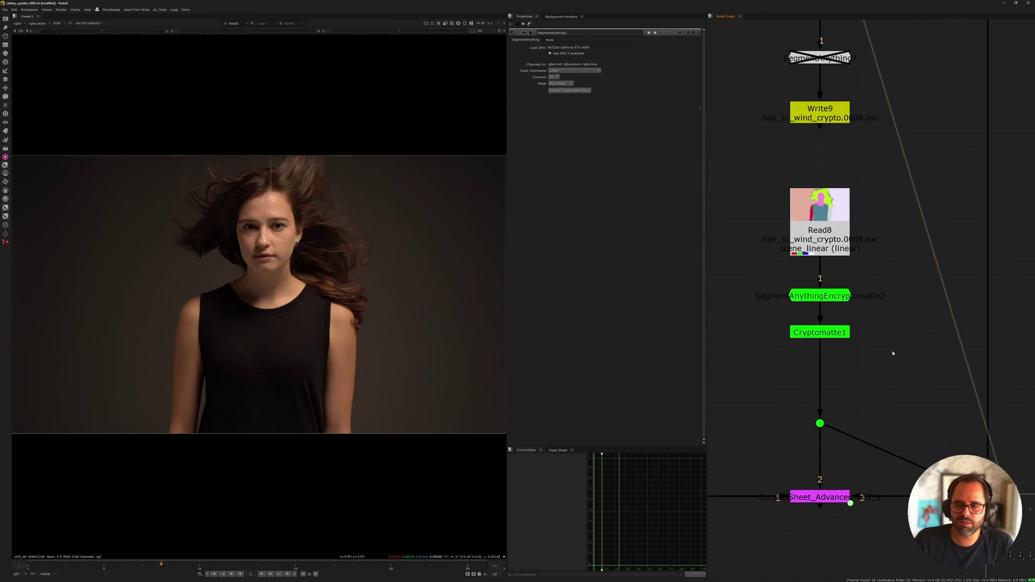
scroll(892, 353, down, 1)
middle_drag(727, 81, 834, 231)
middle_drag(715, 143, 754, 208)
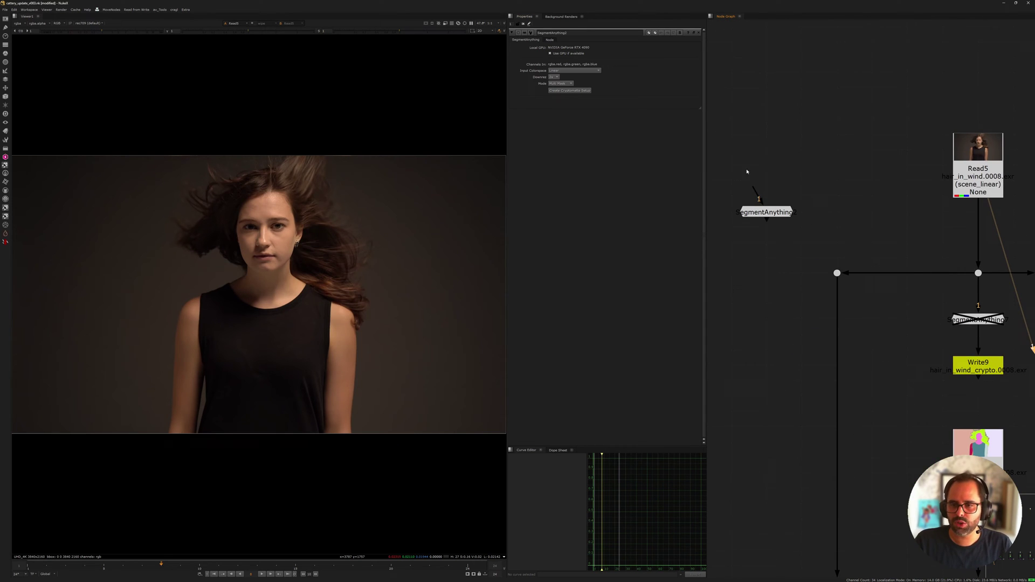
click(559, 84)
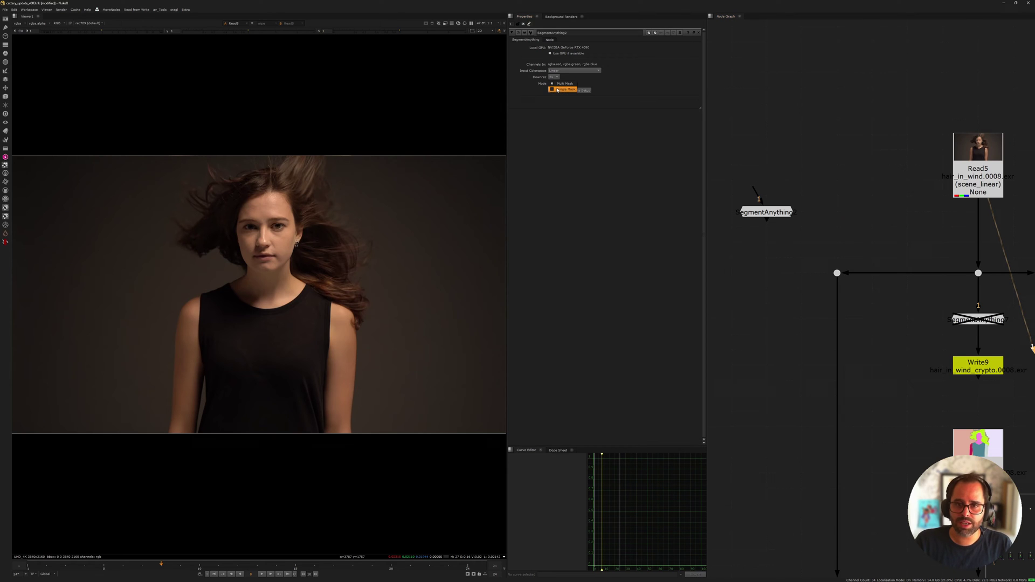
click(522, 87)
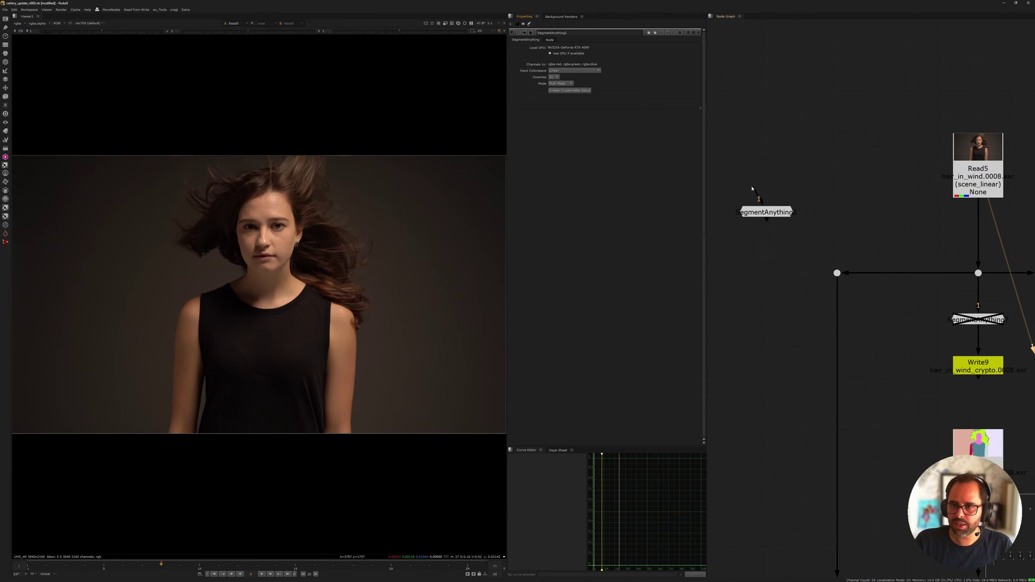
Connect the SegmentAnything2 node's input to Read5 and disable the node
drag(753, 187, 958, 182)
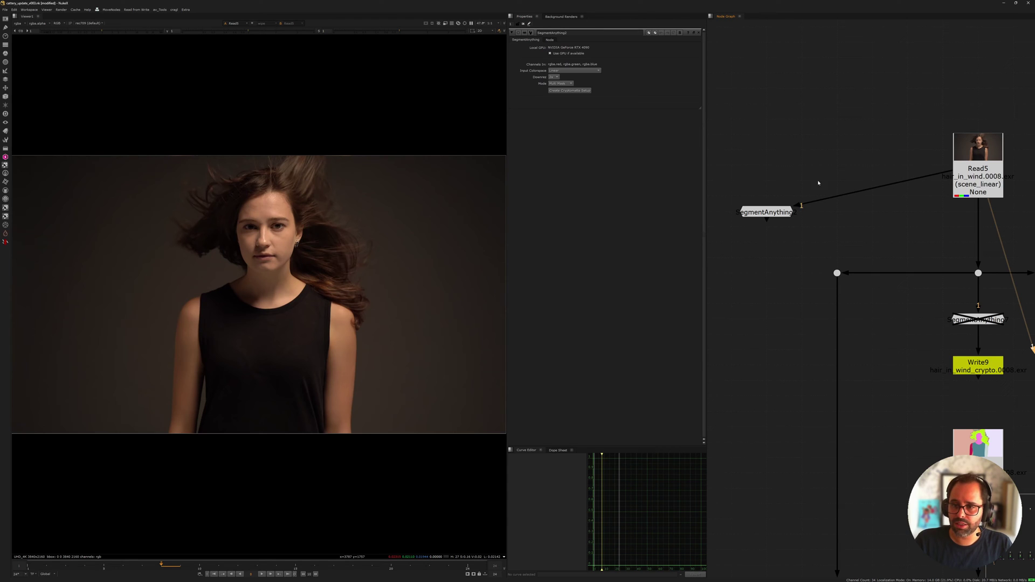
click(764, 210)
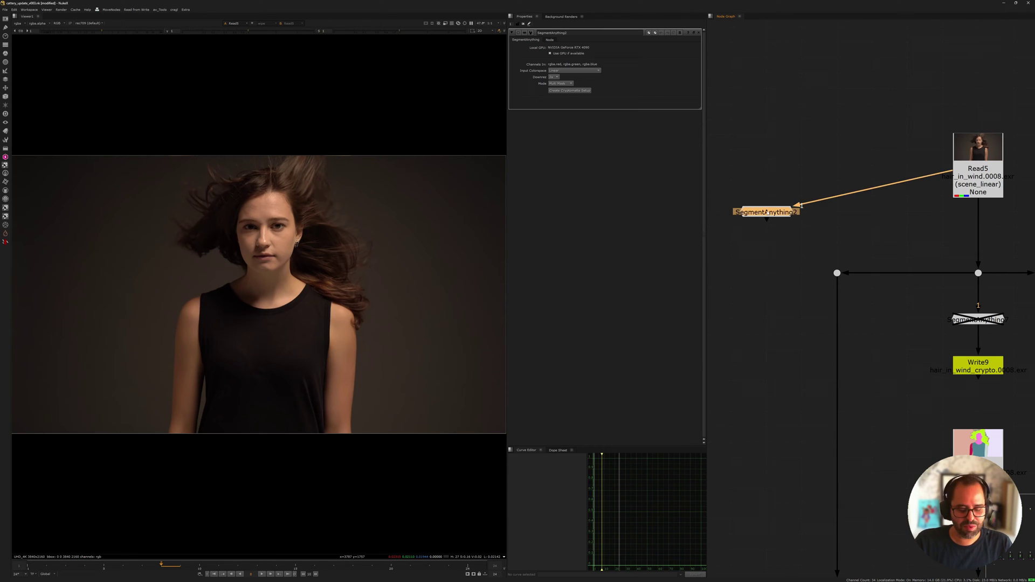
key(d)
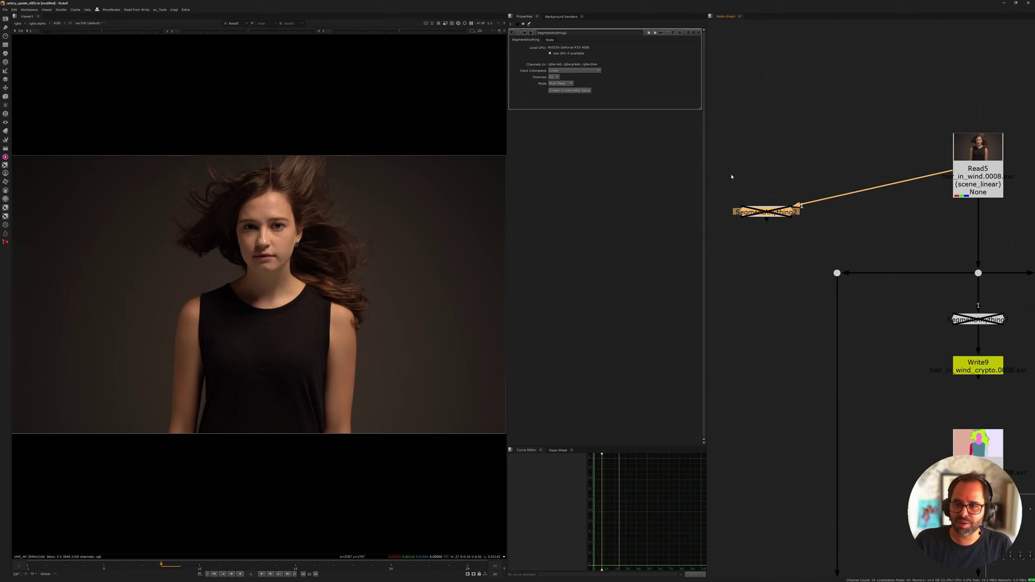
click(731, 177)
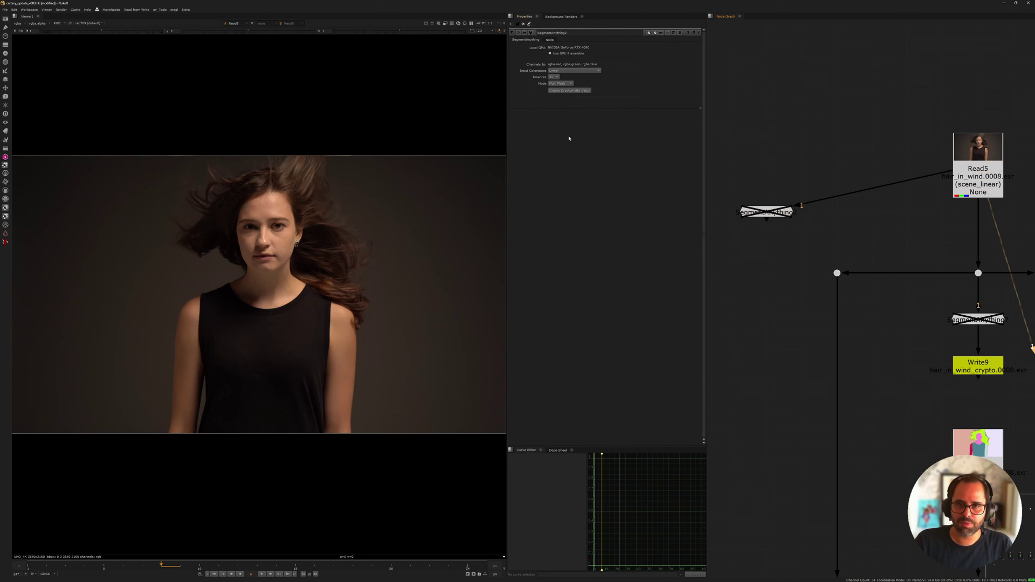
Set SegmentAnything2's mode to Single Mask and add a mask point placed on the chest of the woman's black top
click(551, 84)
click(559, 90)
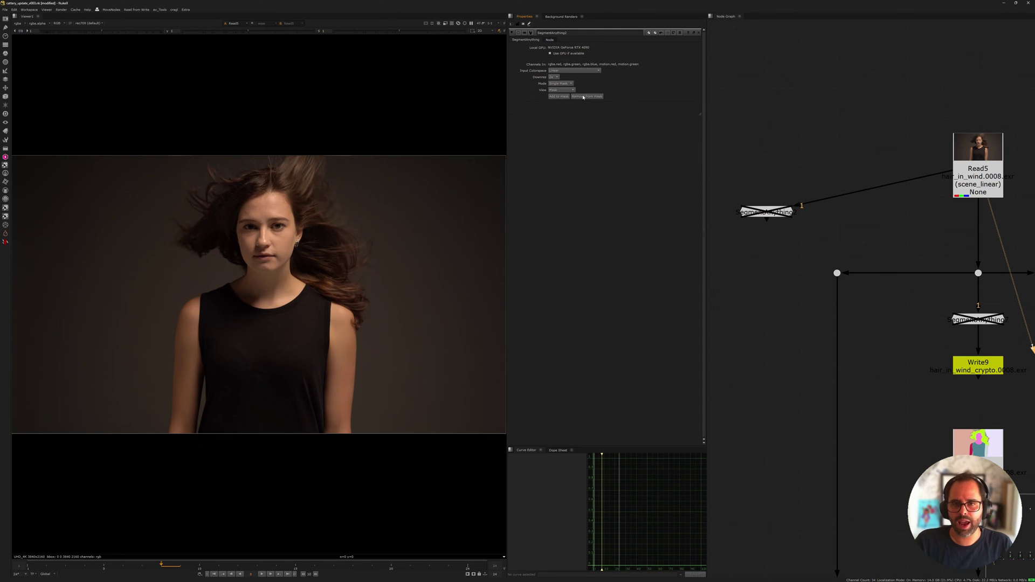
middle_drag(333, 239, 405, 199)
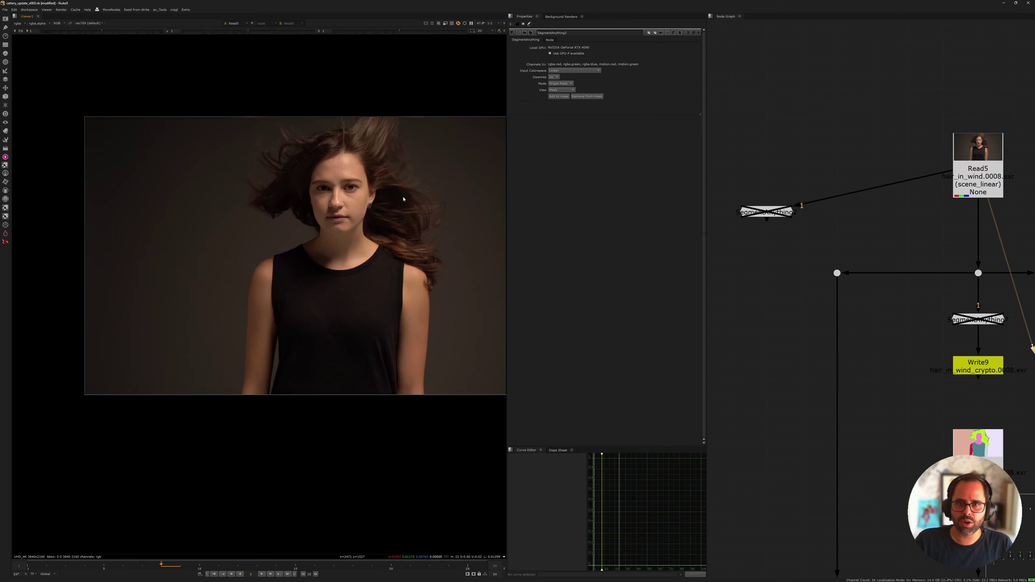
scroll(398, 201, up, 4)
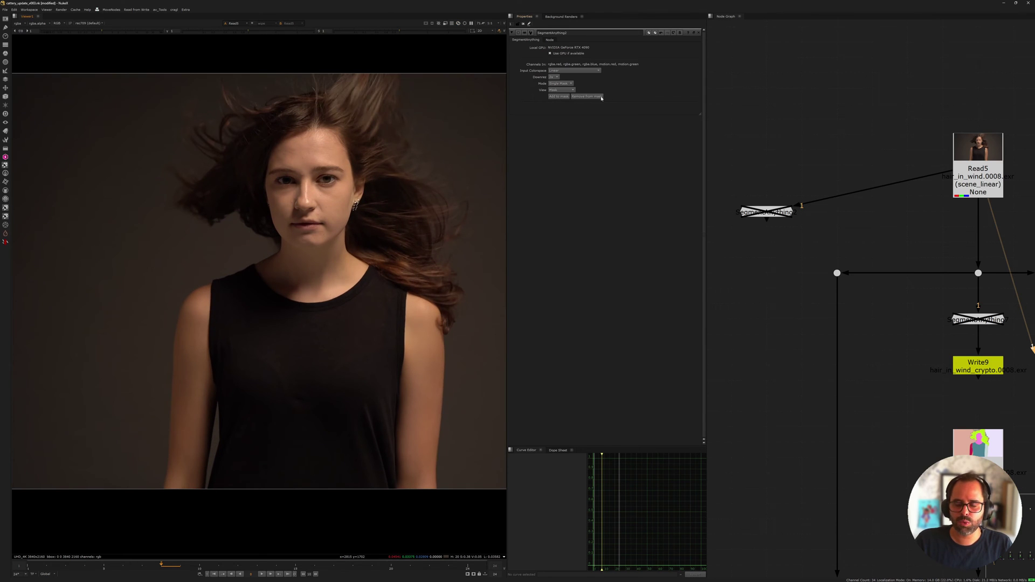
click(557, 96)
mouse_move(299, 282)
mouse_down()
mouse_move(312, 336)
mouse_move(330, 327)
mouse_move(302, 328)
mouse_move(318, 341)
mouse_up()
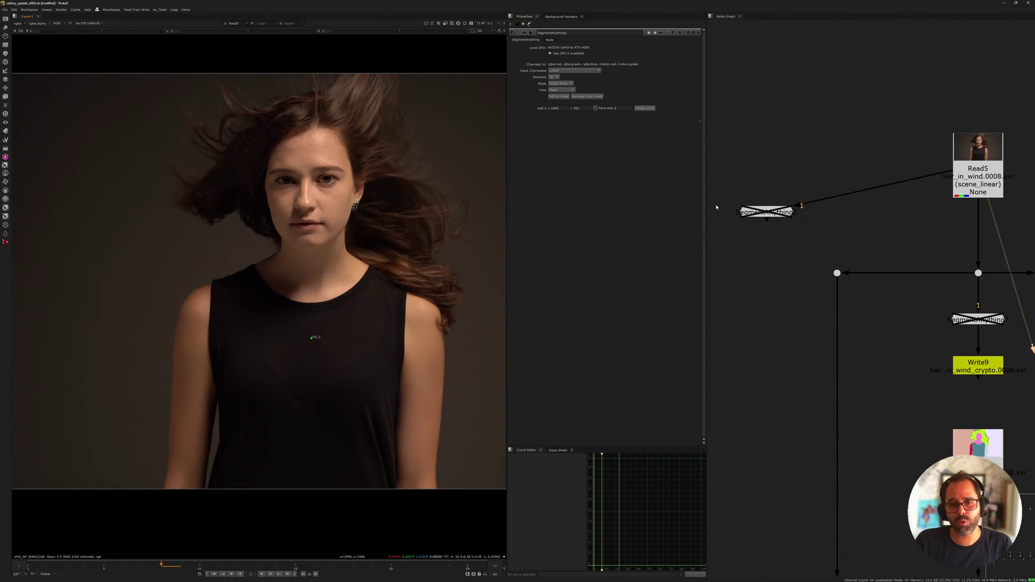
Shift the SegmentAnything2 node farther from the node tree and reposition its mask point on the chest of the black top
middle_drag(717, 207, 741, 202)
drag(798, 205, 764, 204)
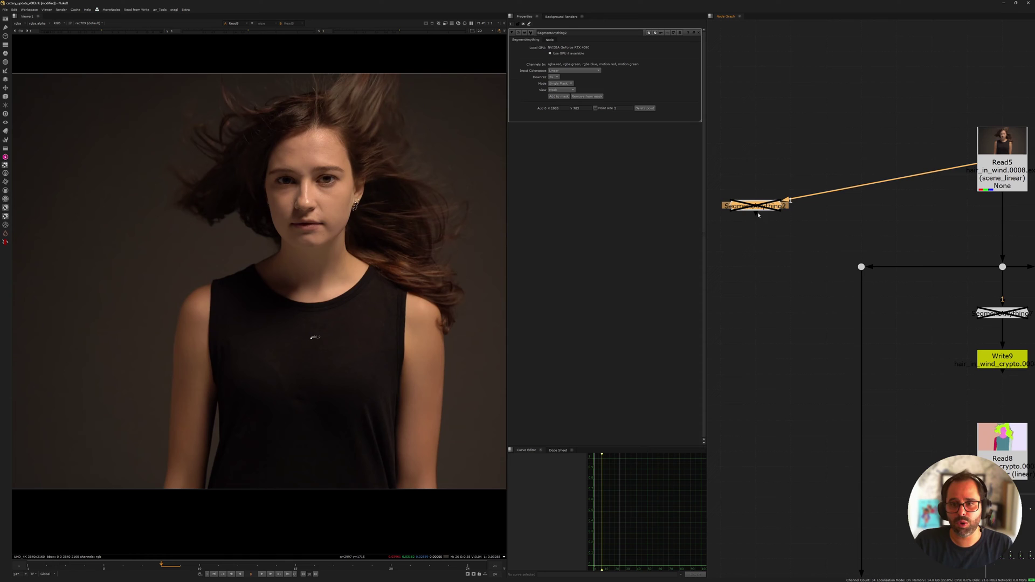
scroll(760, 216, up, 2)
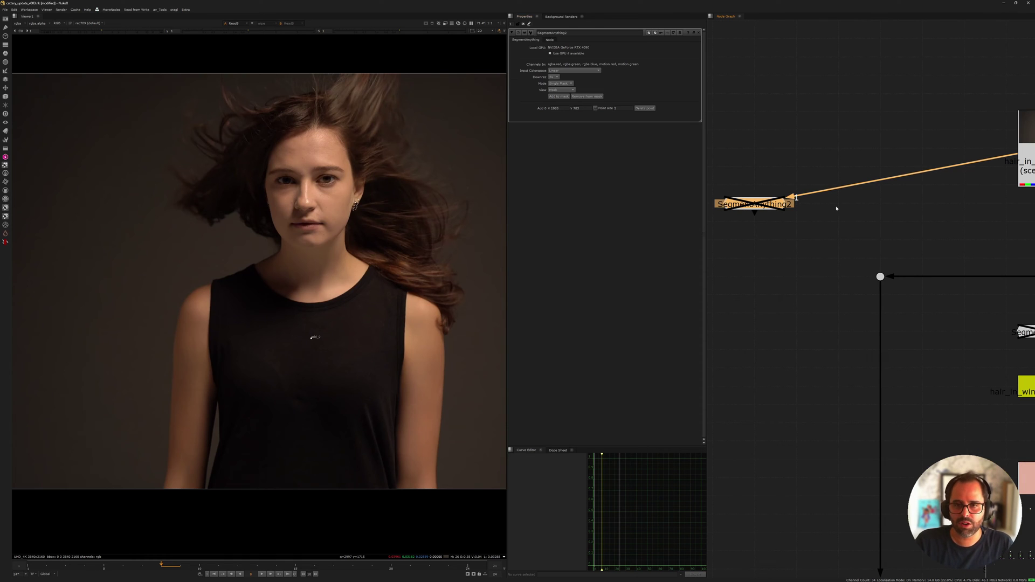
middle_drag(837, 209, 880, 203)
drag(824, 202, 782, 201)
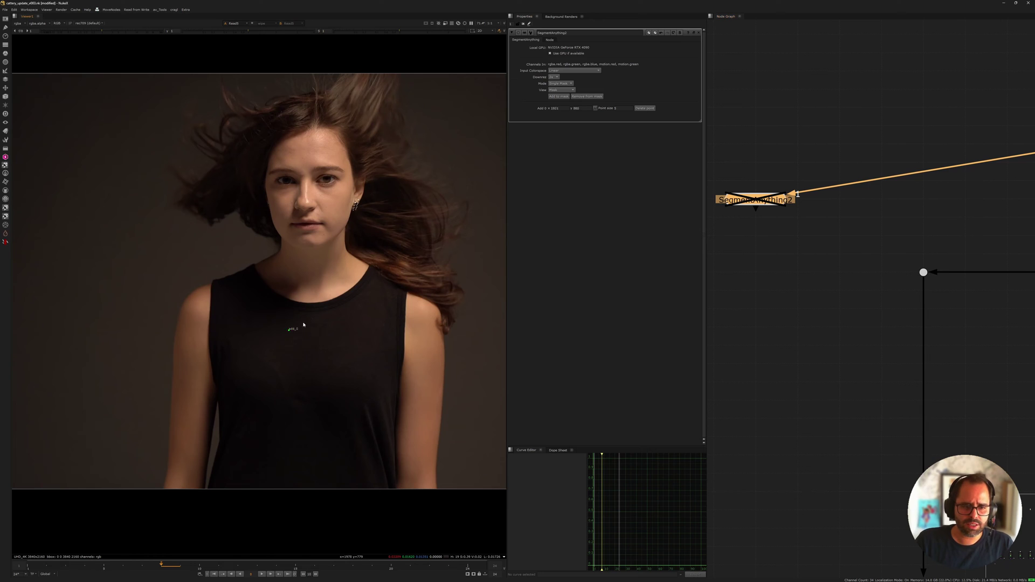
mouse_move(315, 337)
mouse_down()
mouse_move(321, 308)
mouse_move(317, 352)
mouse_move(314, 342)
mouse_up()
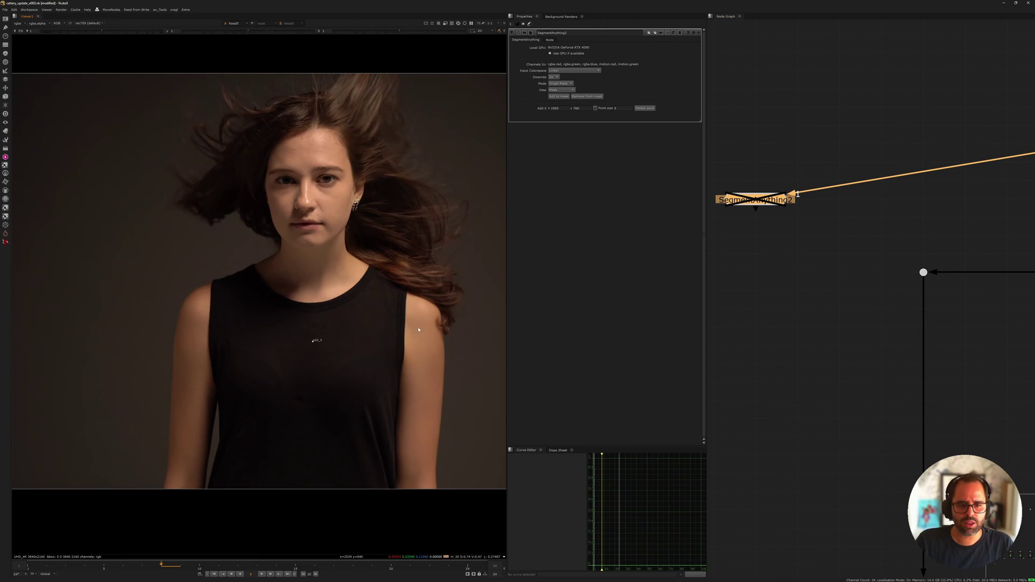
Add three subtract points to SegmentAnything2's mask, placed on the woman's neck and on each bare upper arm
click(587, 97)
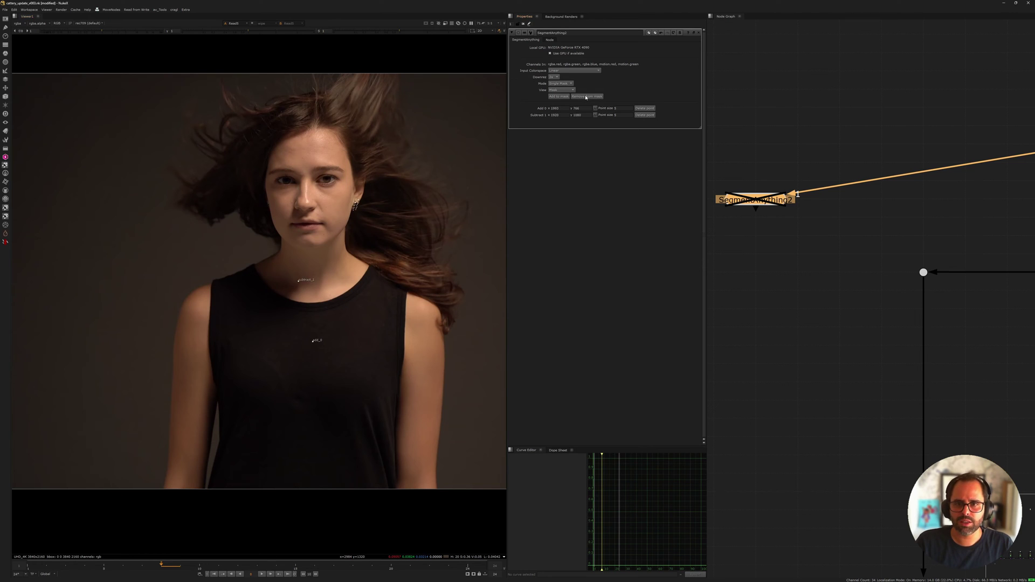
drag(300, 282, 195, 351)
click(586, 97)
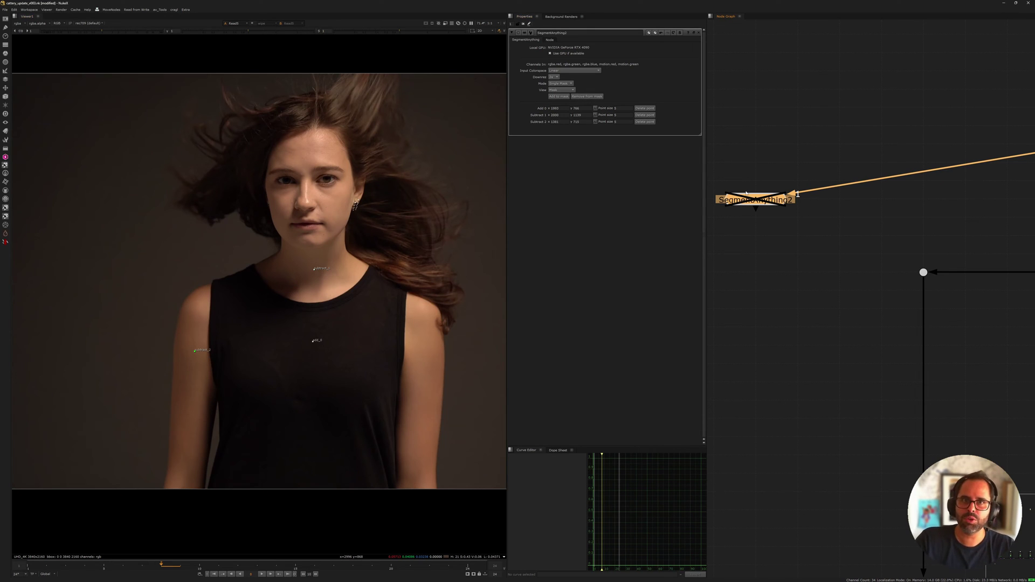
click(588, 96)
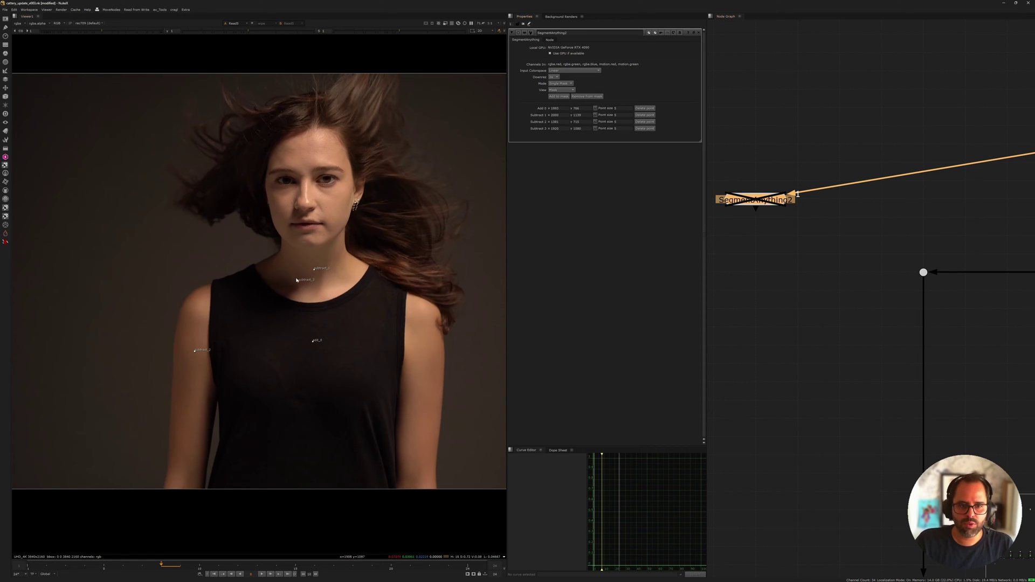
drag(298, 280, 427, 375)
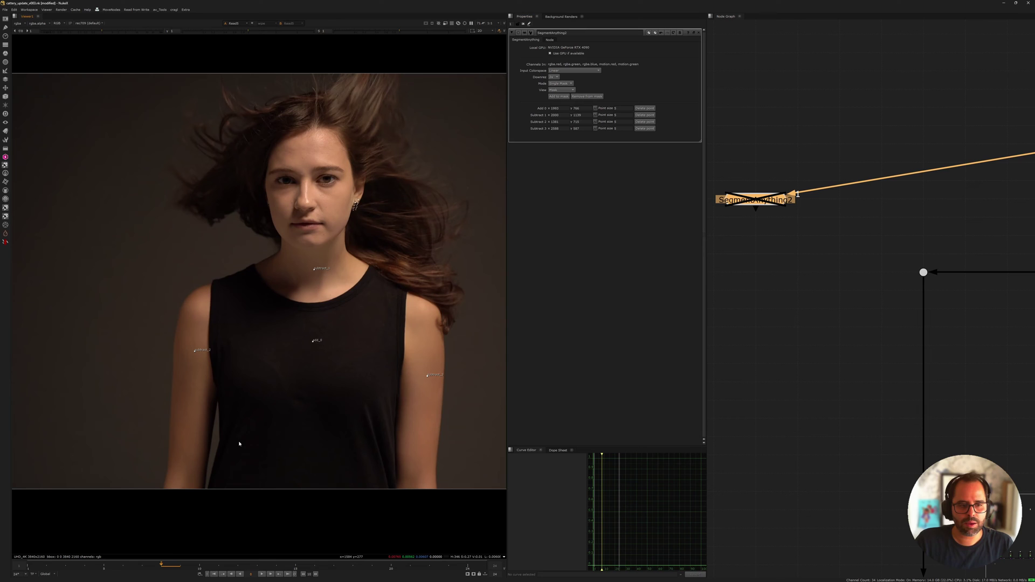
View the Read8 node's hair_in_wind_crypto segmentation in the viewer
scroll(872, 303, down, 3)
middle_drag(872, 304, 697, 93)
scroll(834, 215, up, 4)
click(813, 201)
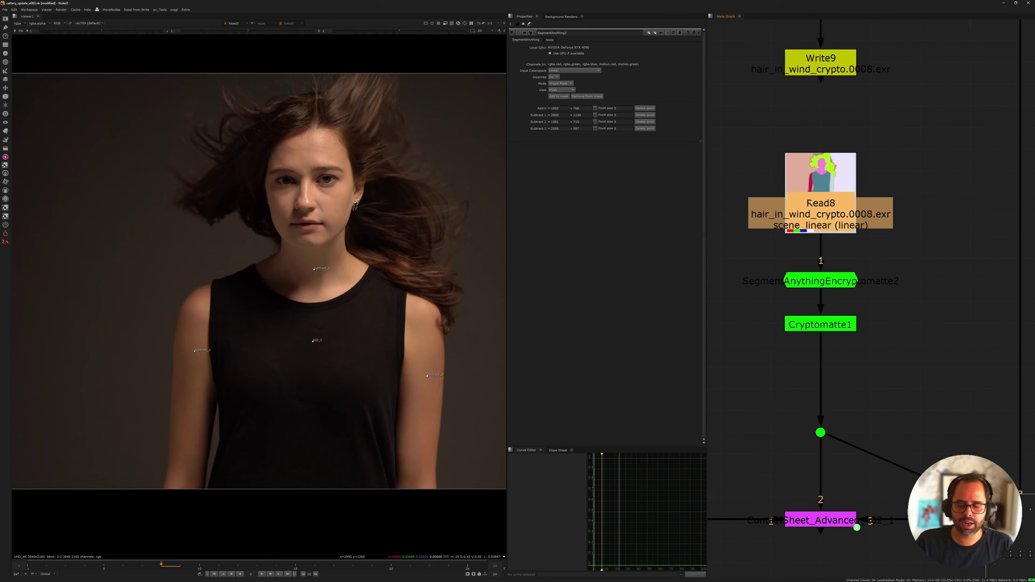
key(1)
View Cryptomatte1, open its properties, clear its matte list and pick the woman's top as the new matte
click(830, 372)
scroll(824, 377, down, 3)
middle_drag(824, 376, 803, 277)
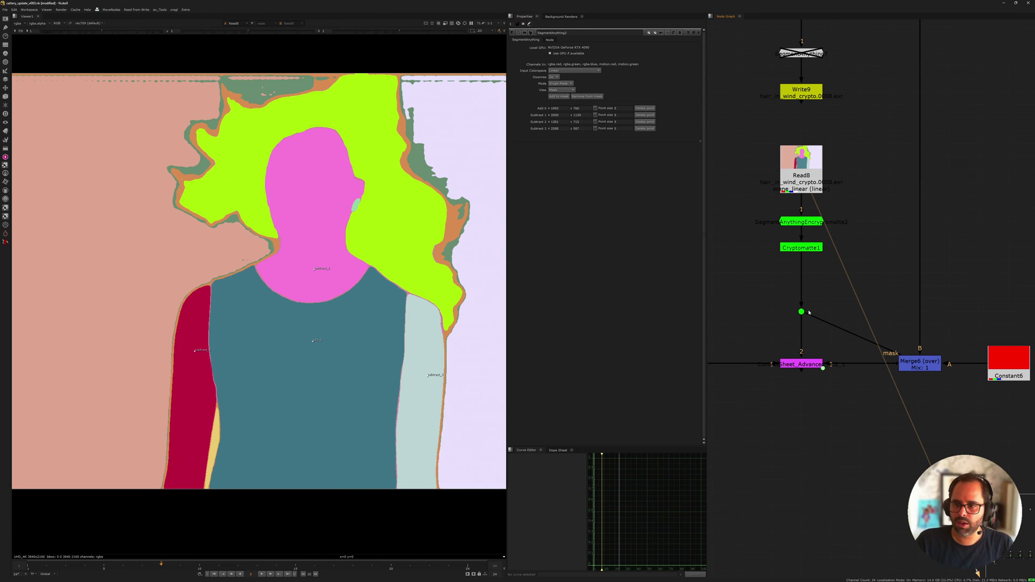
click(801, 249)
key(1)
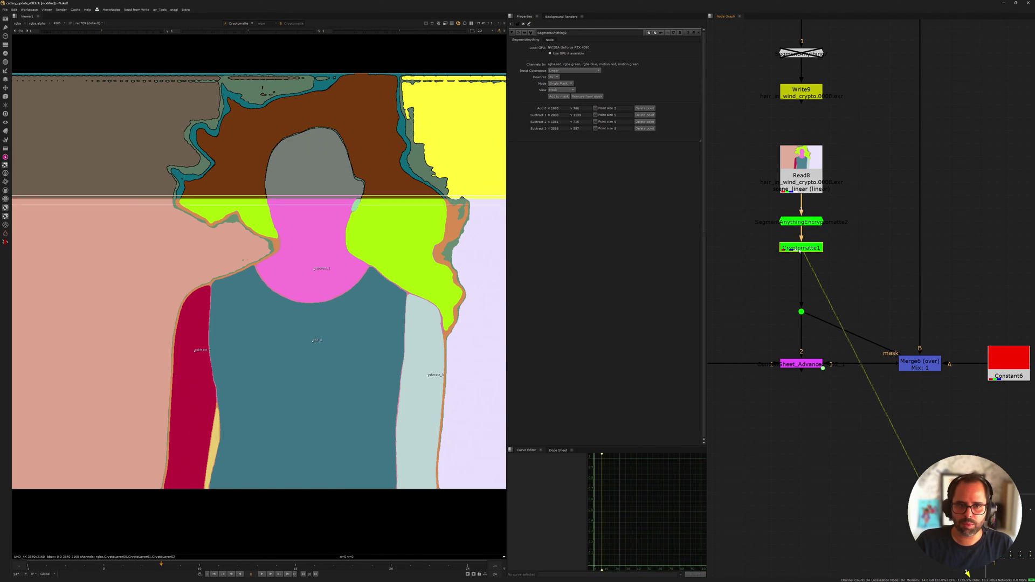
double_click(801, 248)
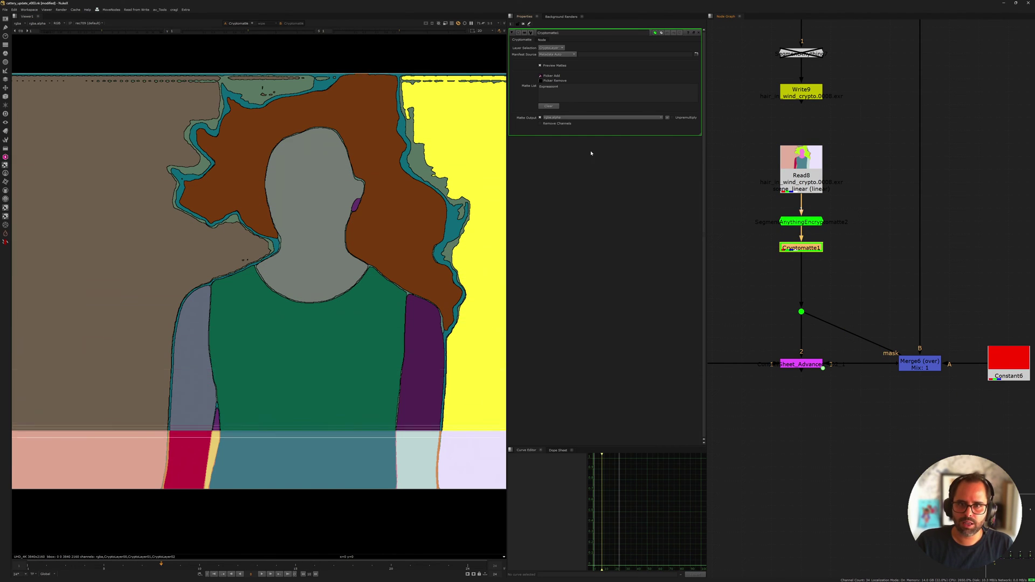
click(549, 105)
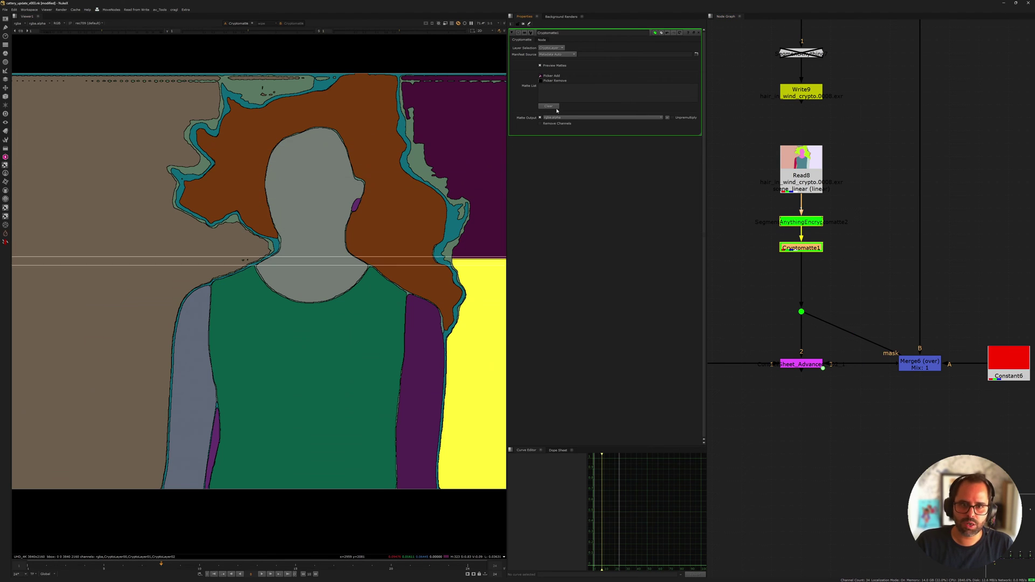
ctrl+click(313, 366)
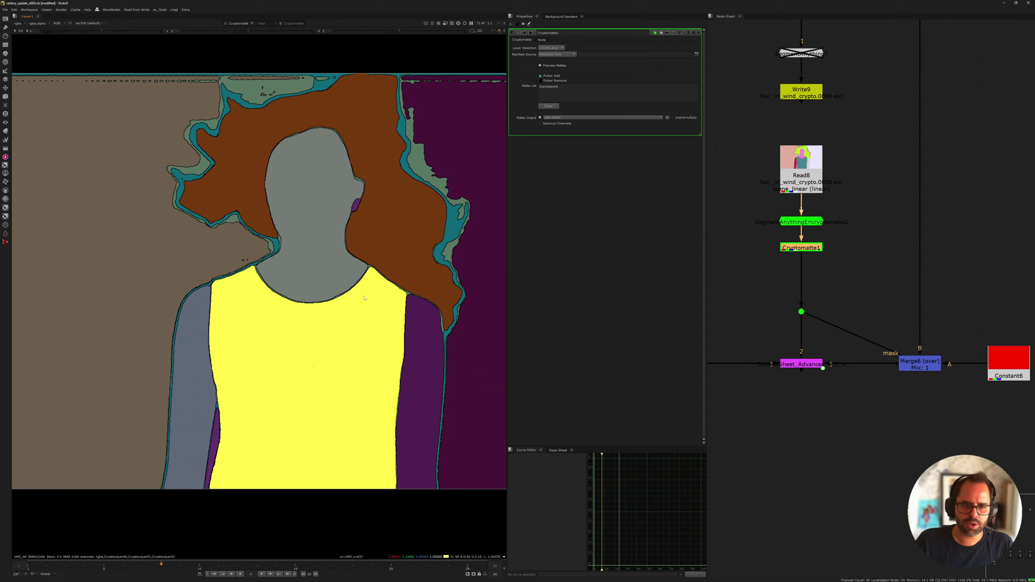
View the Merge6 result and inspect the red matte's edges around the neckline, shoulders and sides of the top
click(940, 360)
key(1)
scroll(342, 289, up, 5)
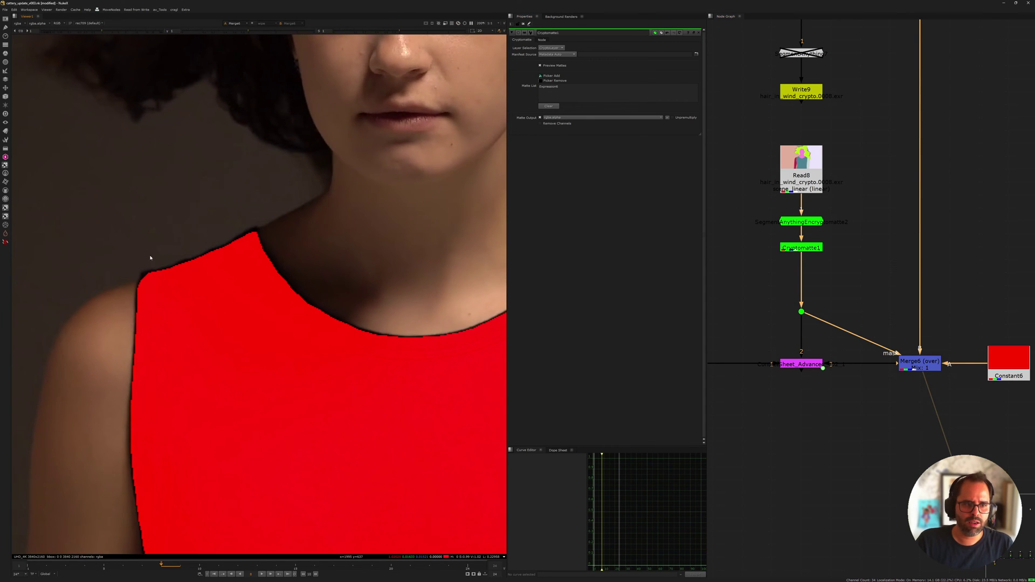
middle_drag(271, 257, 124, 261)
middle_drag(335, 270, 190, 251)
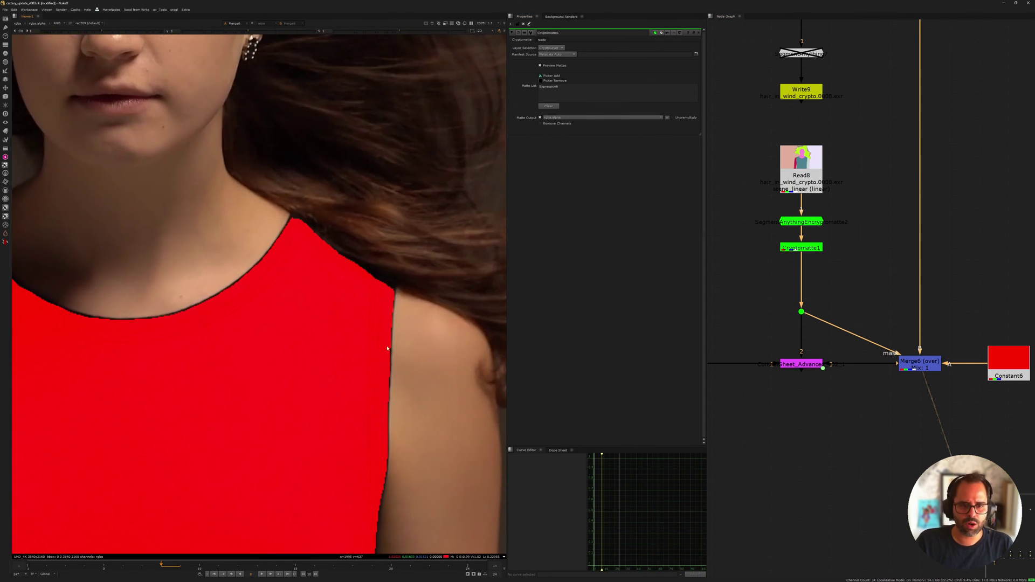
scroll(387, 349, down, 10)
scroll(365, 271, up, 8)
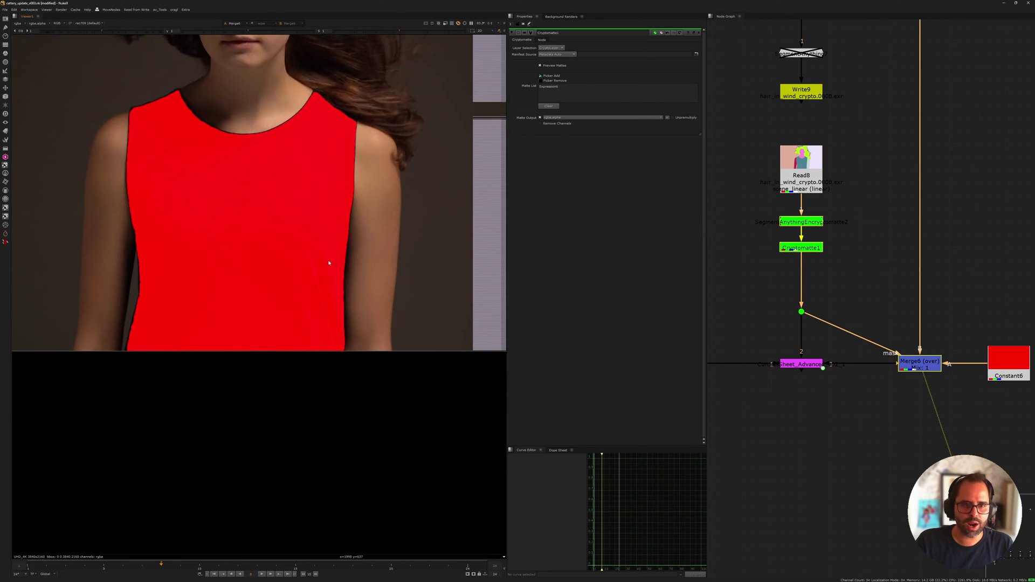
scroll(329, 264, up, 4)
middle_drag(353, 289, 392, 336)
middle_drag(721, 187, 757, 245)
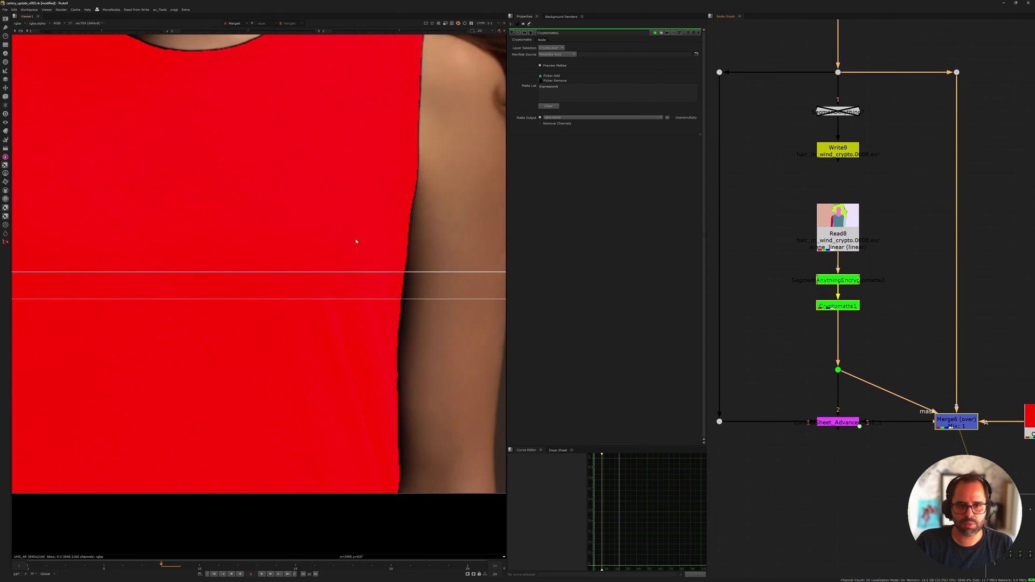
middle_drag(971, 234, 995, 273)
scroll(348, 324, down, 3)
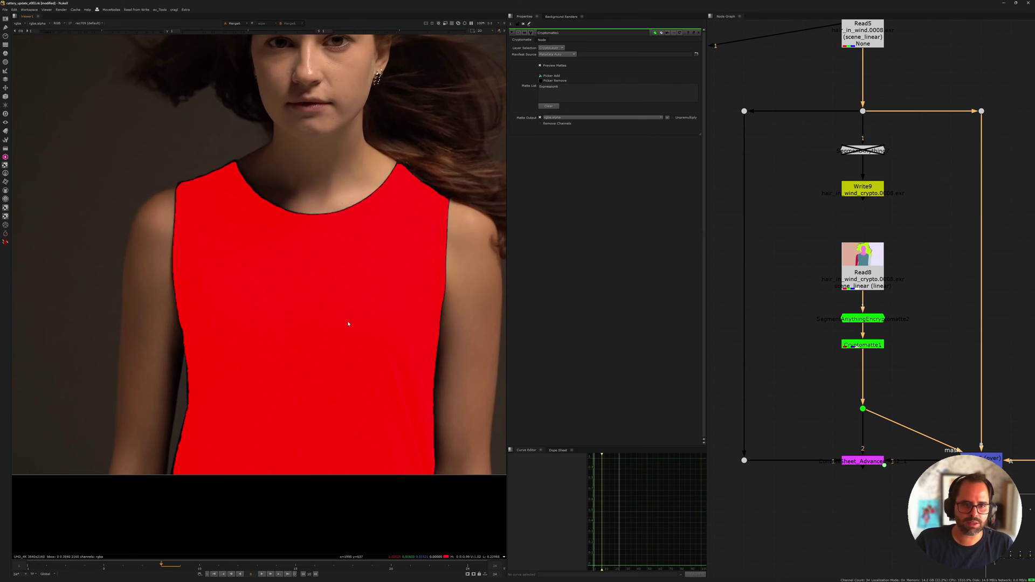
scroll(426, 238, down, 2)
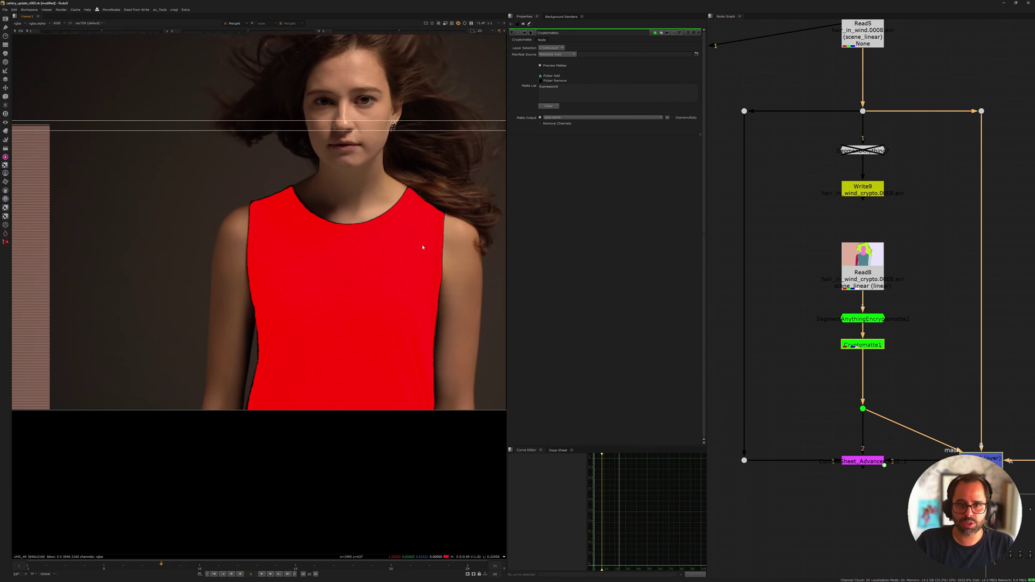
Return to the SegmentAnything2 node and open its properties to show its mask points over the red top
mouse_move(777, 155)
middle_down()
mouse_move(803, 210)
mouse_move(770, 168)
mouse_move(795, 188)
middle_up()
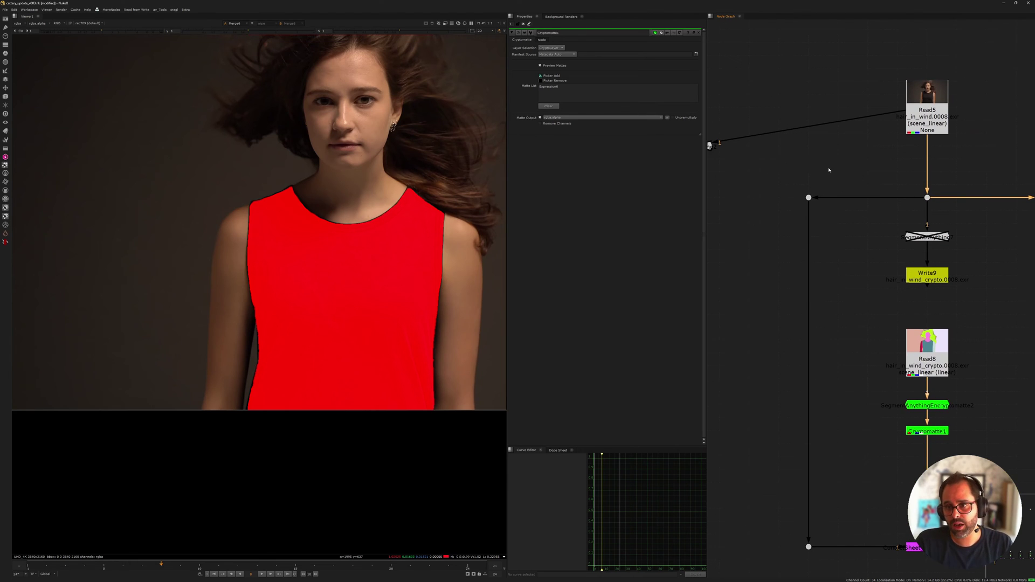
middle_drag(790, 175, 900, 222)
click(803, 193)
scroll(762, 179, up, 3)
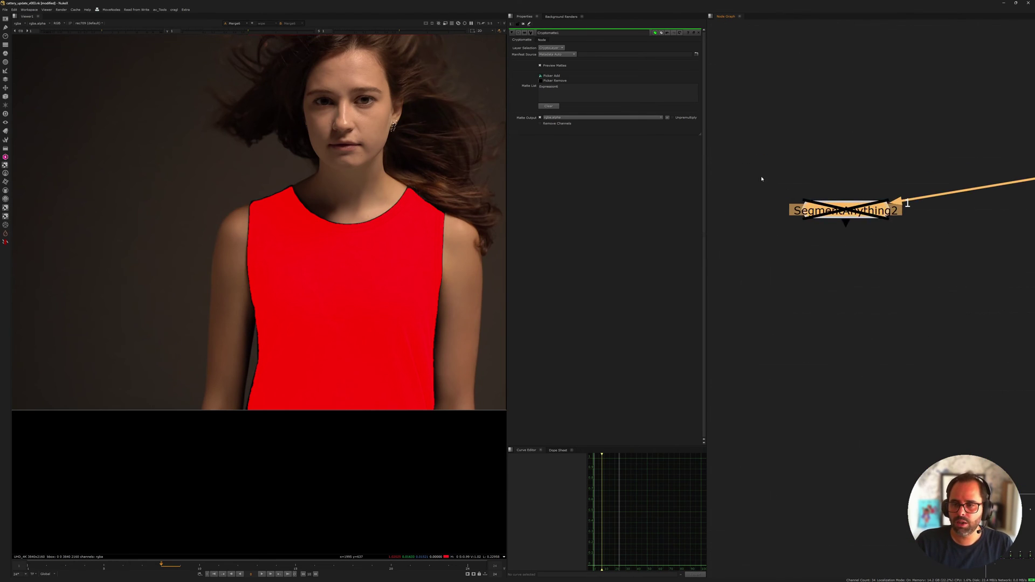
scroll(762, 179, down, 5)
double_click(788, 198)
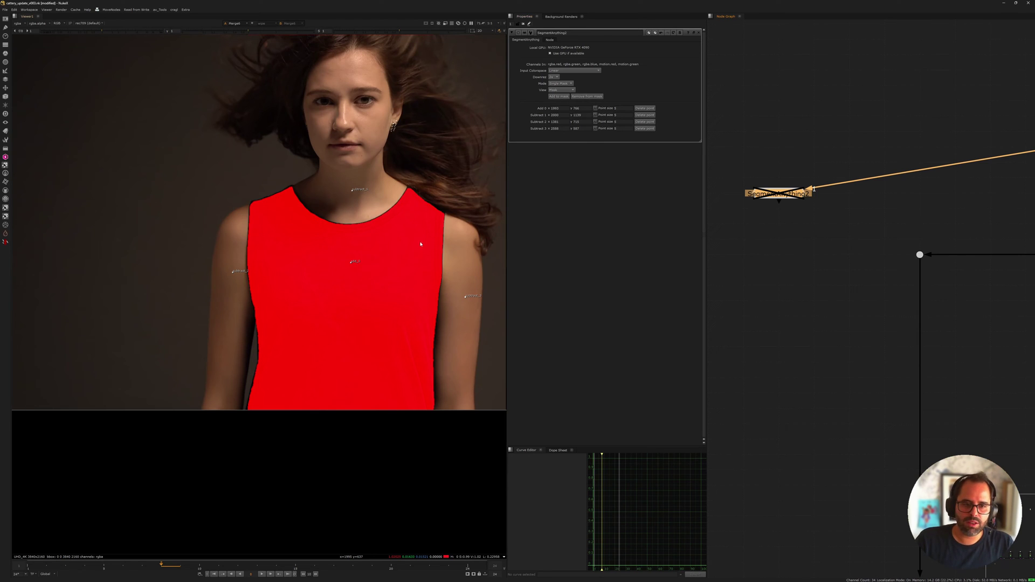
drag(823, 228, 823, 229)
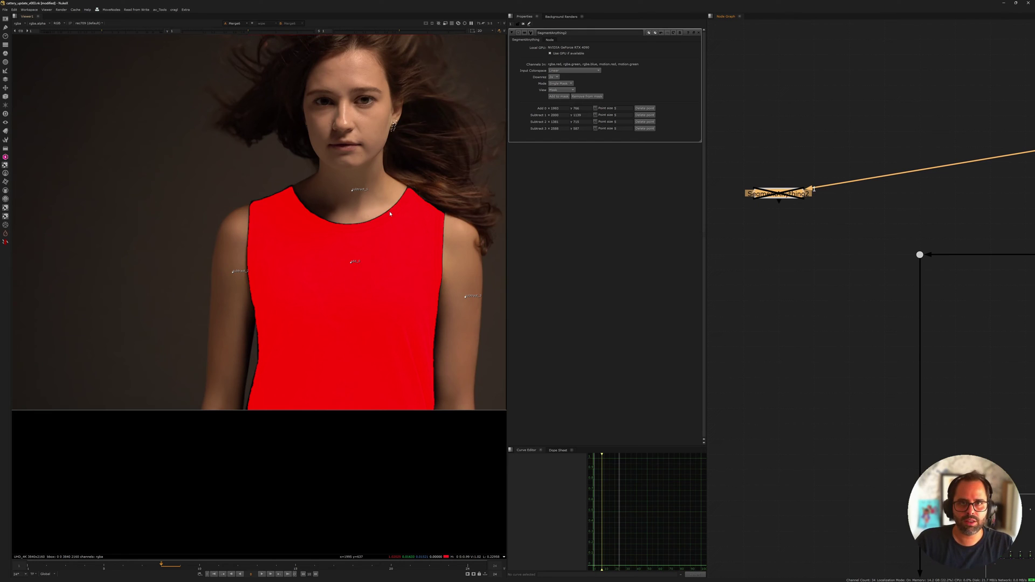
View Read8's segmentation and scrub the timeline back to frame 3 to compare the segment colours between frames
middle_drag(1017, 490, 850, 296)
click(885, 259)
key(1)
click(809, 302)
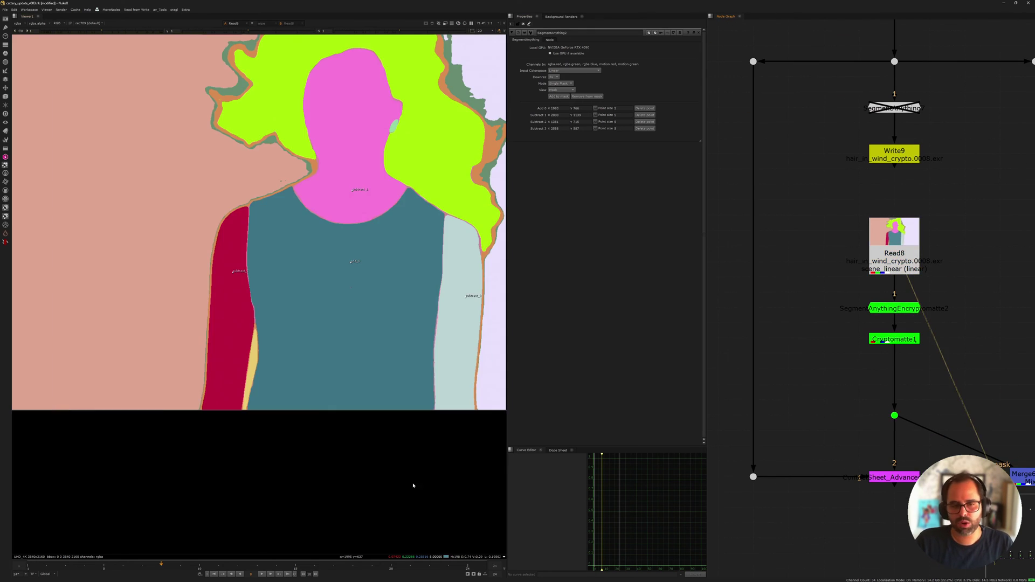
drag(280, 565, 66, 563)
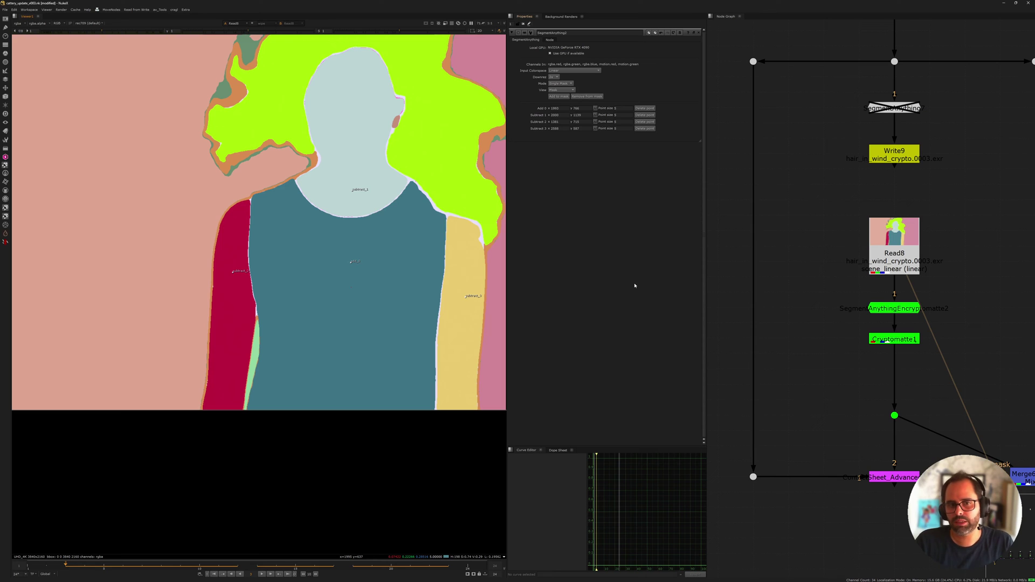
Delete the disabled SegmentAnything2 node attached to Read5
middle_drag(821, 279, 892, 391)
middle_drag(821, 240, 912, 372)
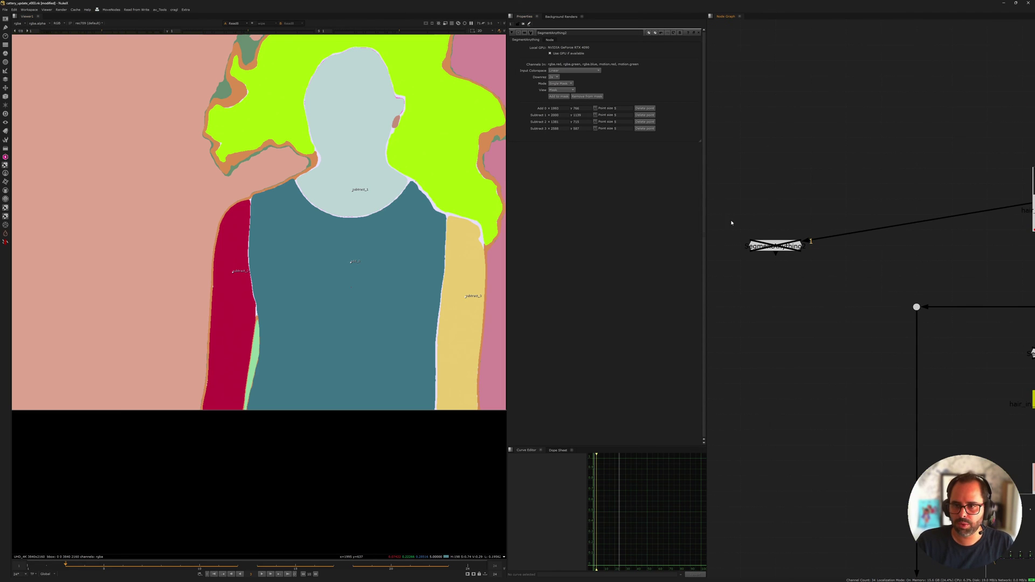
drag(732, 222, 832, 277)
scroll(833, 277, down, 2)
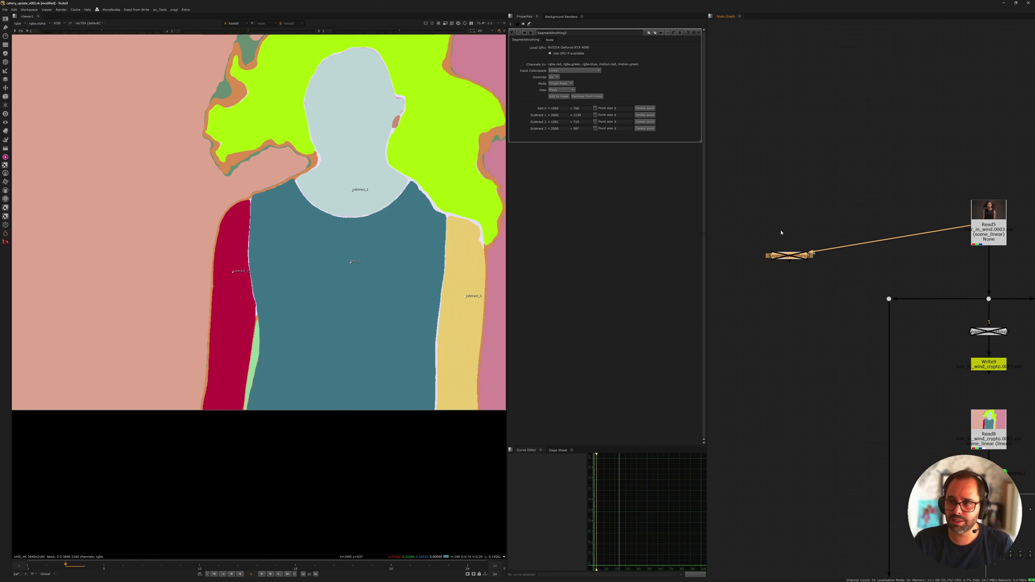
middle_drag(753, 230, 734, 222)
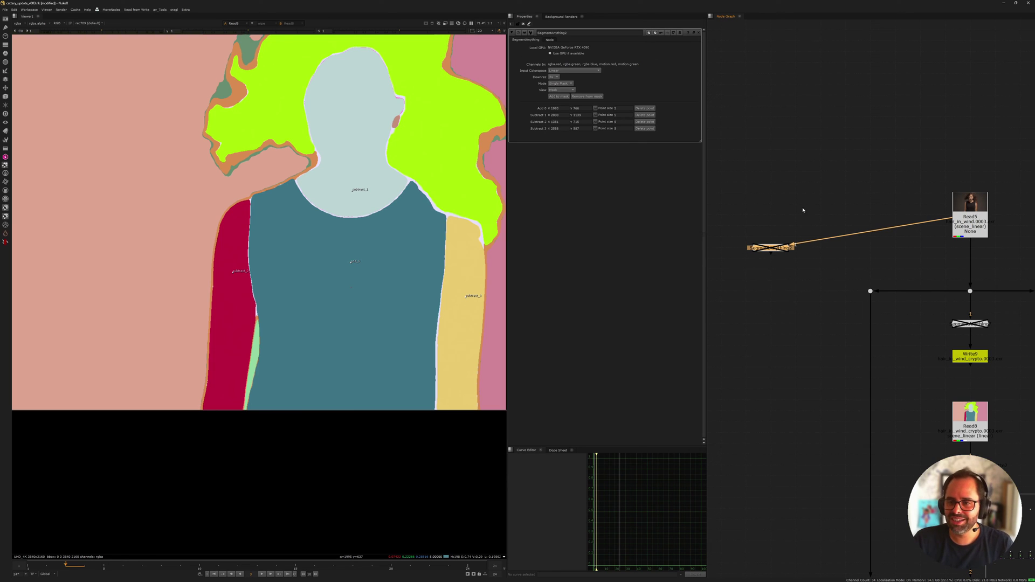
middle_drag(833, 244, 827, 207)
drag(739, 181, 841, 255)
key(Delete)
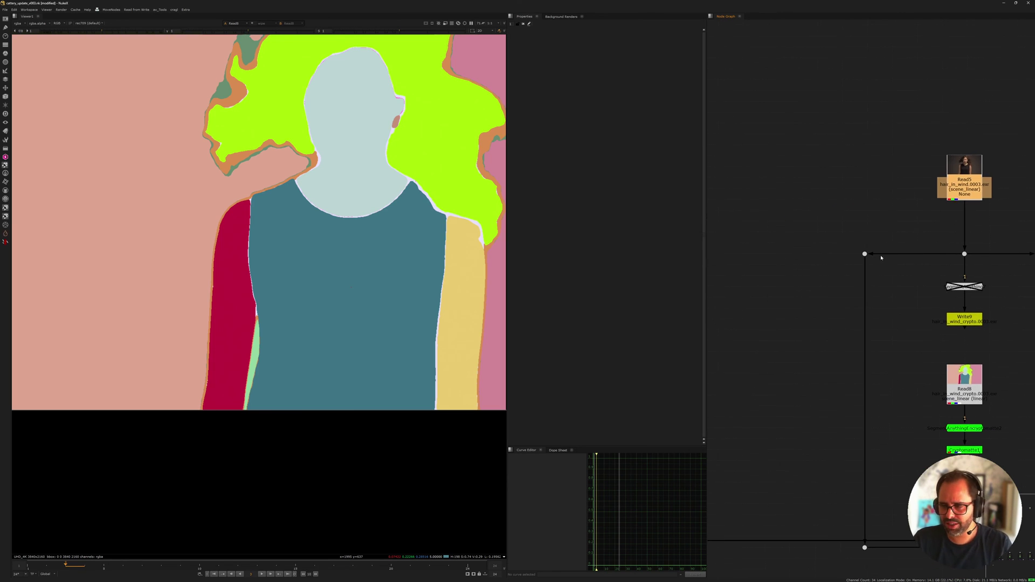
View the surf footage from Read7 and fit the whole frame in the viewer
middle_drag(882, 258, 715, 178)
middle_drag(1022, 244, 695, 235)
middle_drag(887, 240, 802, 255)
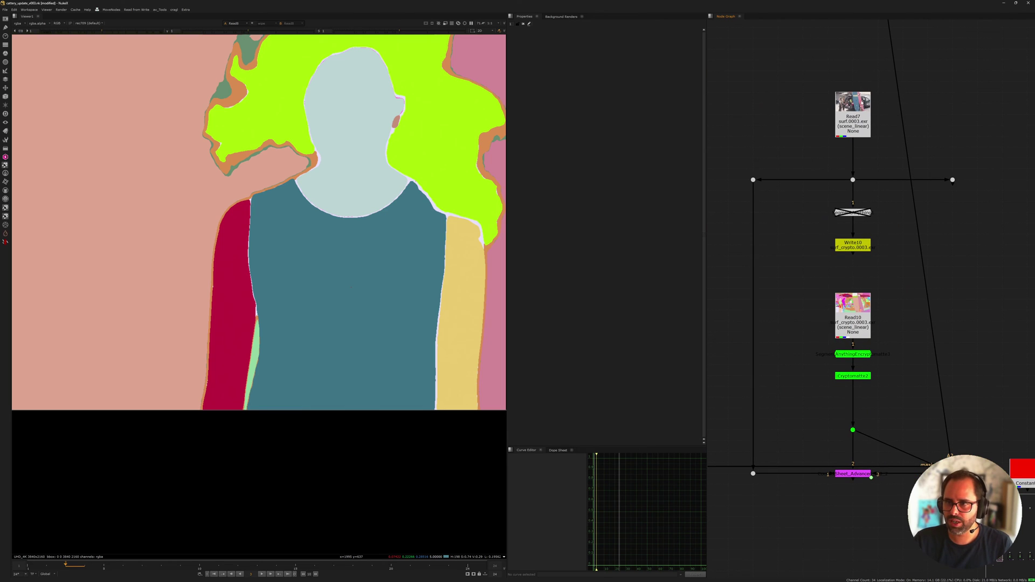
click(850, 130)
key(1)
click(756, 188)
middle_drag(756, 188, 845, 195)
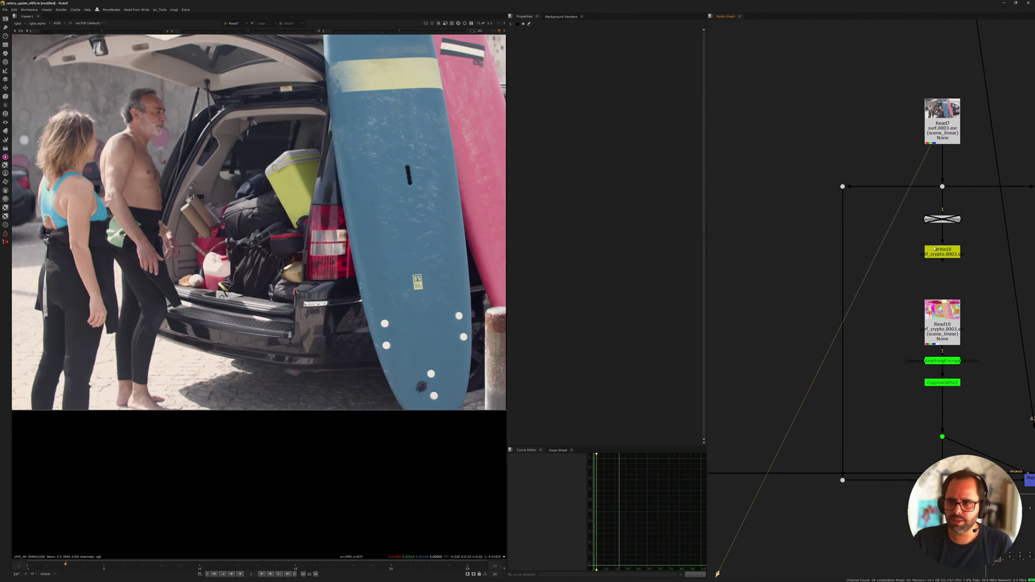
key(f)
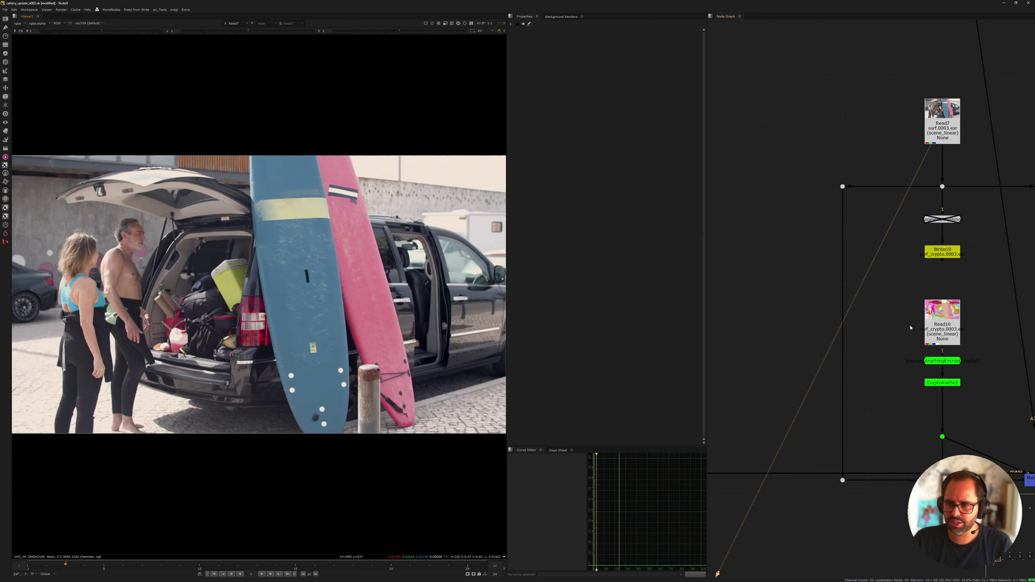
View the surf_crypto segmentation from Read10
click(937, 333)
key(1)
click(884, 325)
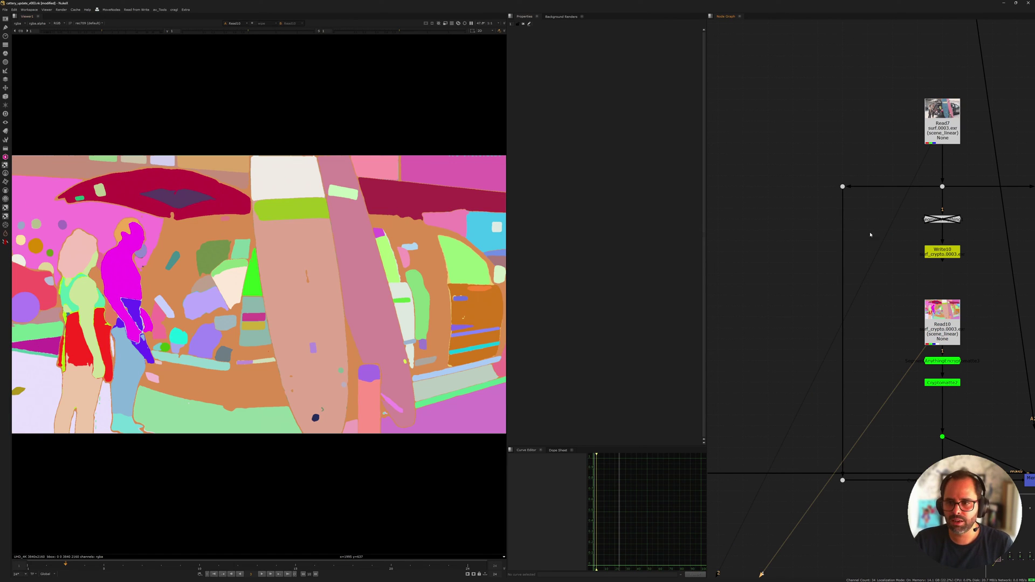
Open Cryptomatte2's properties, clear its matte list and view the node's output
click(950, 335)
middle_drag(949, 359, 899, 308)
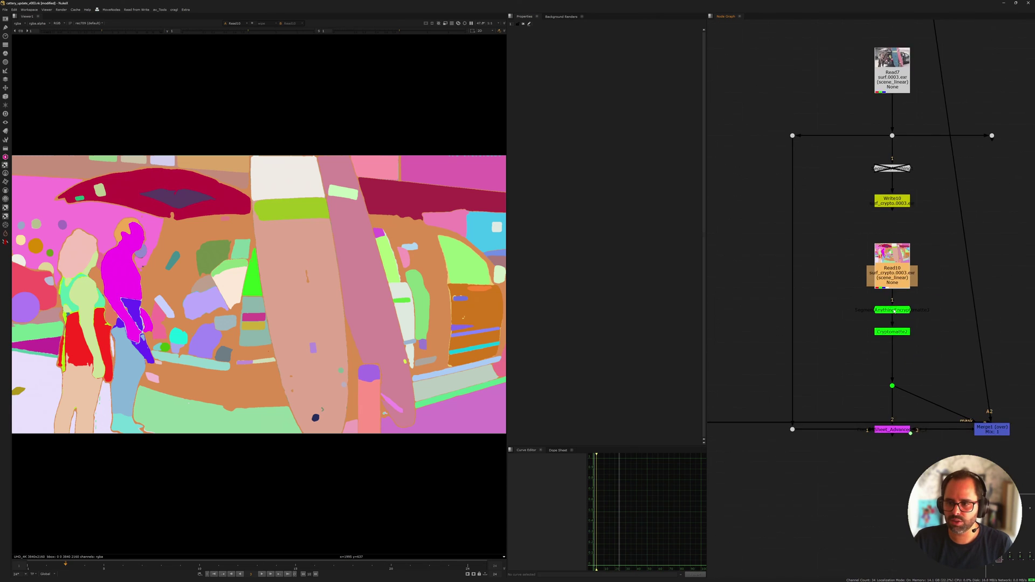
scroll(899, 307, up, 2)
click(831, 326)
click(899, 342)
double_click(899, 341)
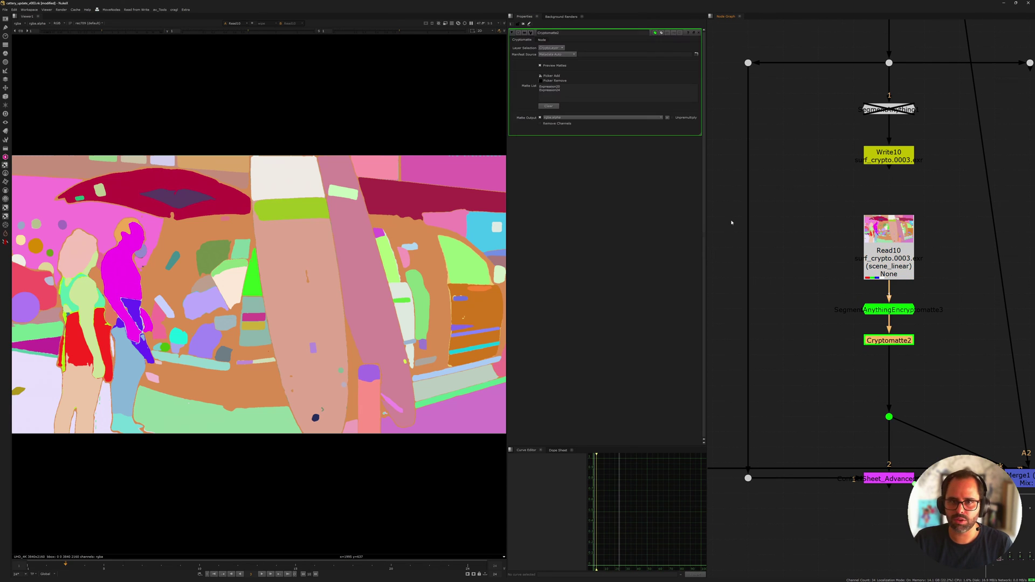
click(549, 106)
key(1)
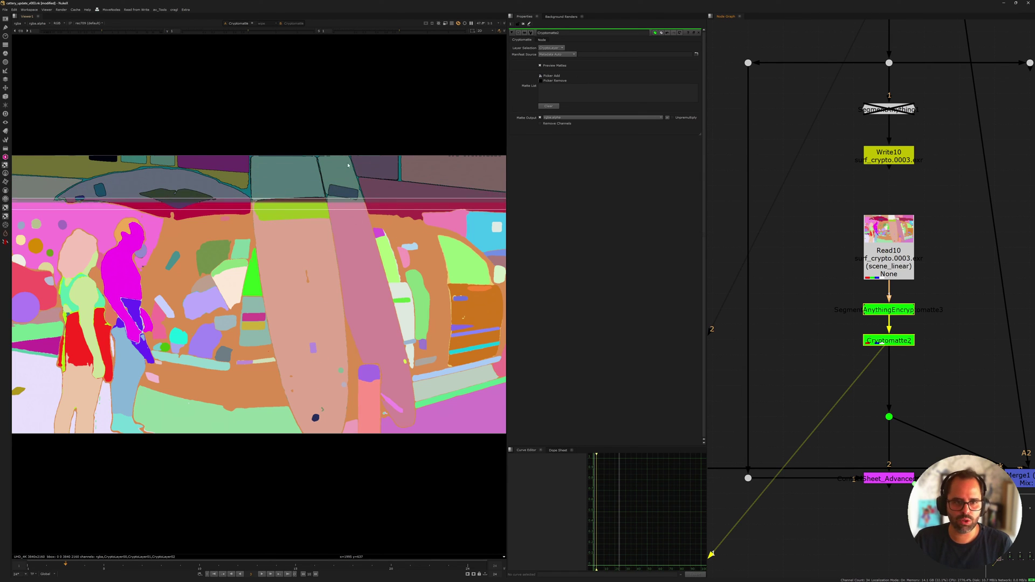
Return to the hair-in-wind node tree and view the Cryptomatte1 output
scroll(765, 304, down, 4)
middle_drag(779, 291, 1019, 295)
middle_drag(722, 291, 938, 315)
scroll(913, 320, up, 5)
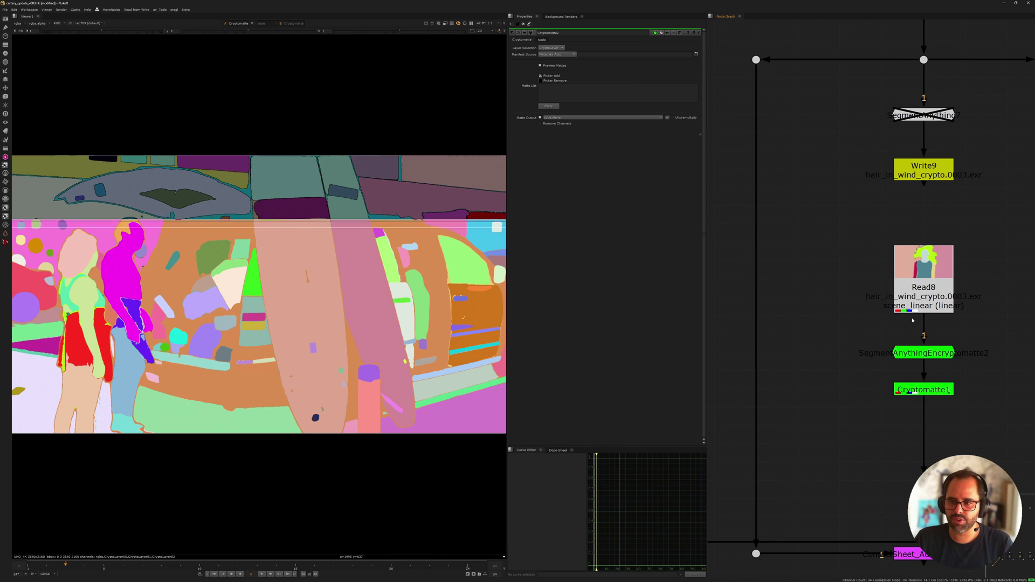
click(913, 304)
middle_drag(912, 365, 823, 320)
click(829, 348)
key(1)
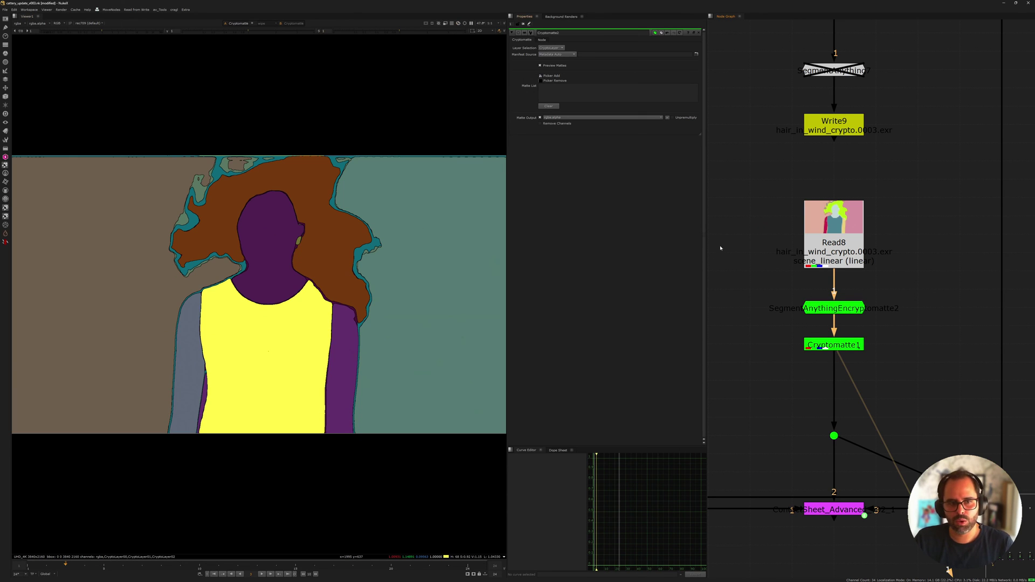
Examine the SegmentAnythingEncryptomatte2 and Cryptomatte1 nodes below Read8 in the hair-in-wind tree
drag(775, 268, 952, 344)
middle_drag(929, 307, 914, 313)
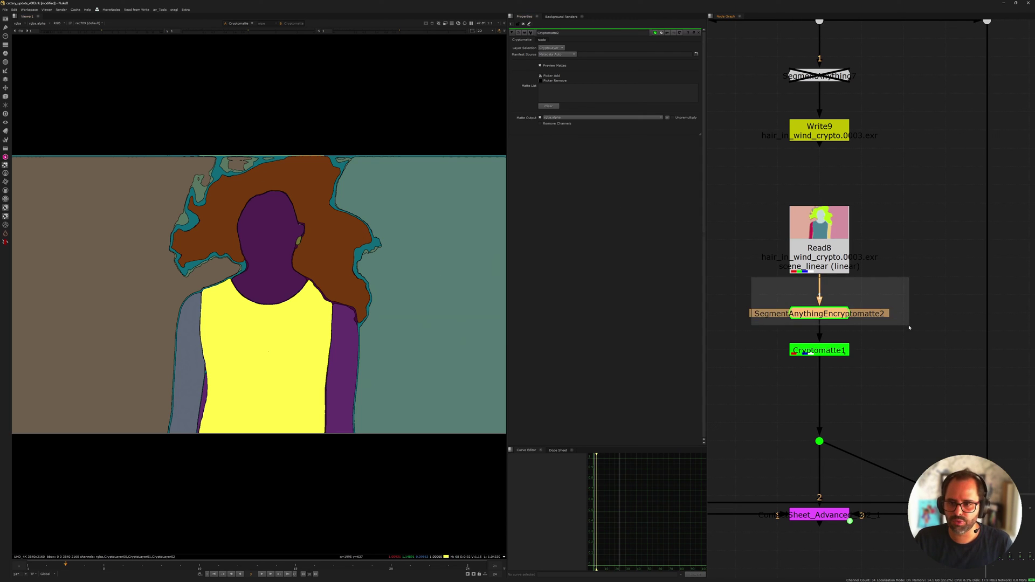
scroll(832, 322, up, 2)
scroll(823, 304, down, 2)
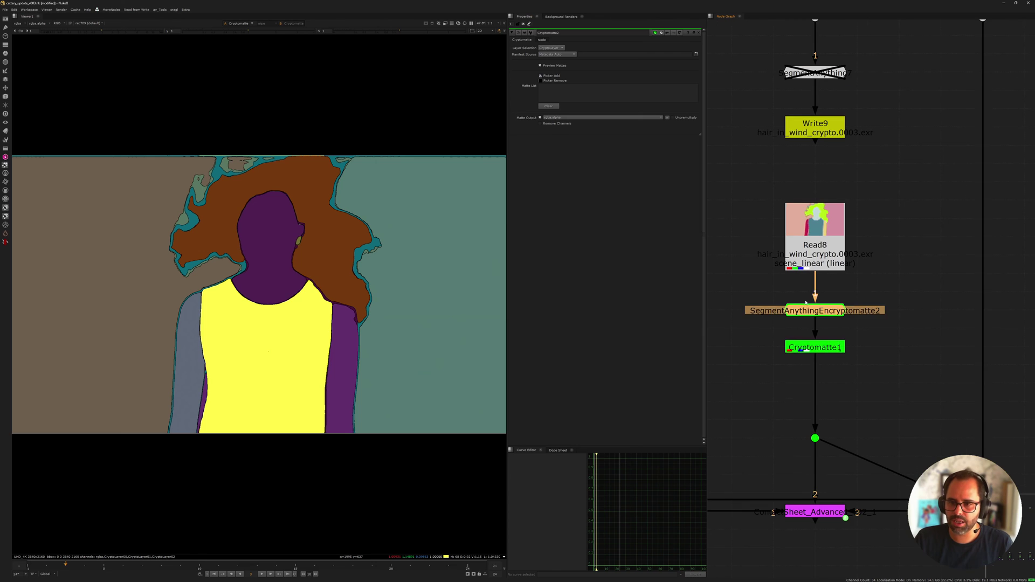
middle_drag(801, 220, 801, 239)
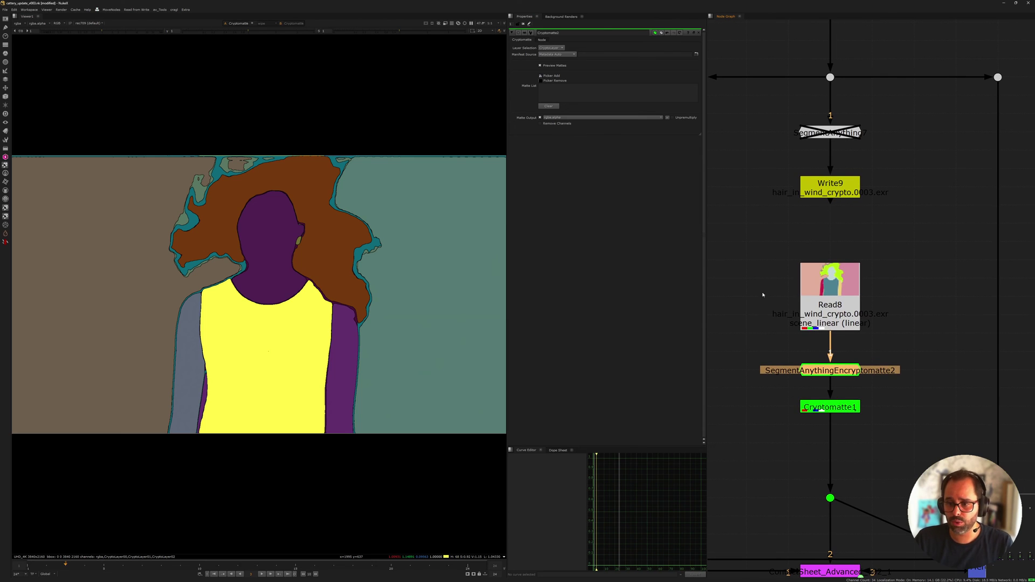
drag(736, 322, 941, 448)
Open the properties of the disabled SegmentAnything7 node above Write9
middle_drag(754, 58, 777, 247)
click(778, 249)
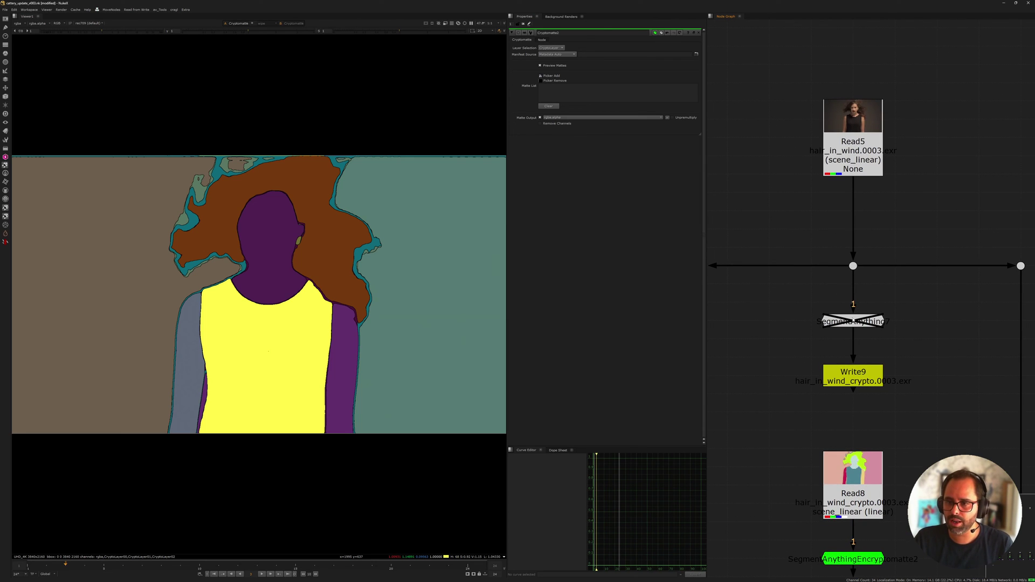
double_click(853, 322)
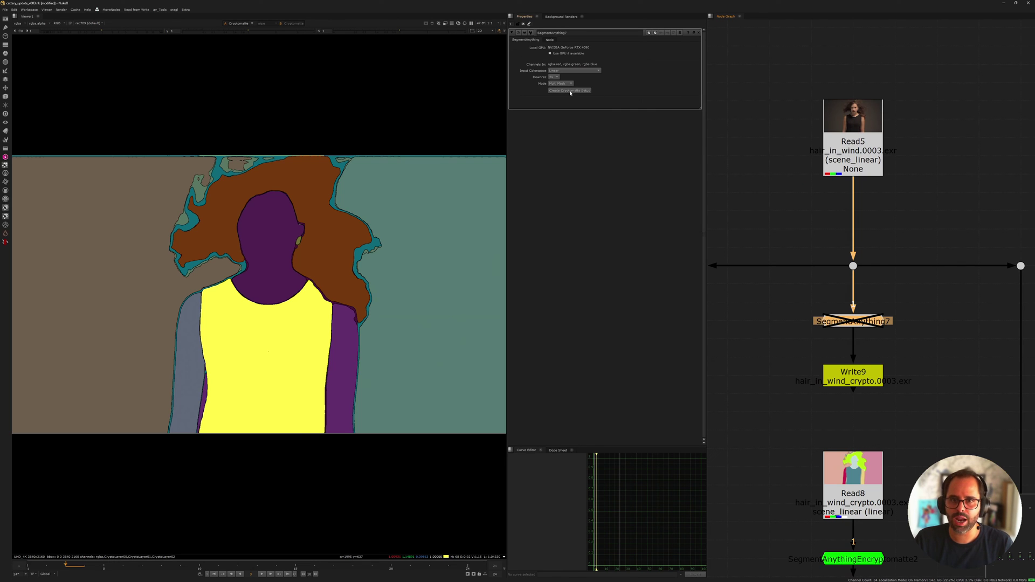
middle_drag(862, 395, 845, 159)
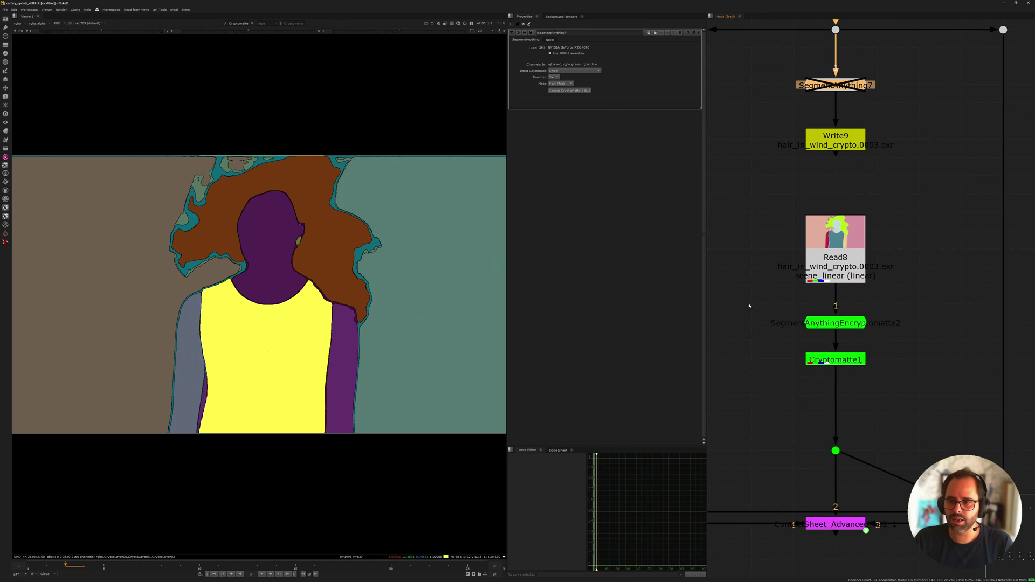
Open SegmentAnythingEncryptomatte2's internal node graph, look through its Expression and Encryptomatte chain, and close it
drag(753, 289, 944, 353)
click(941, 352)
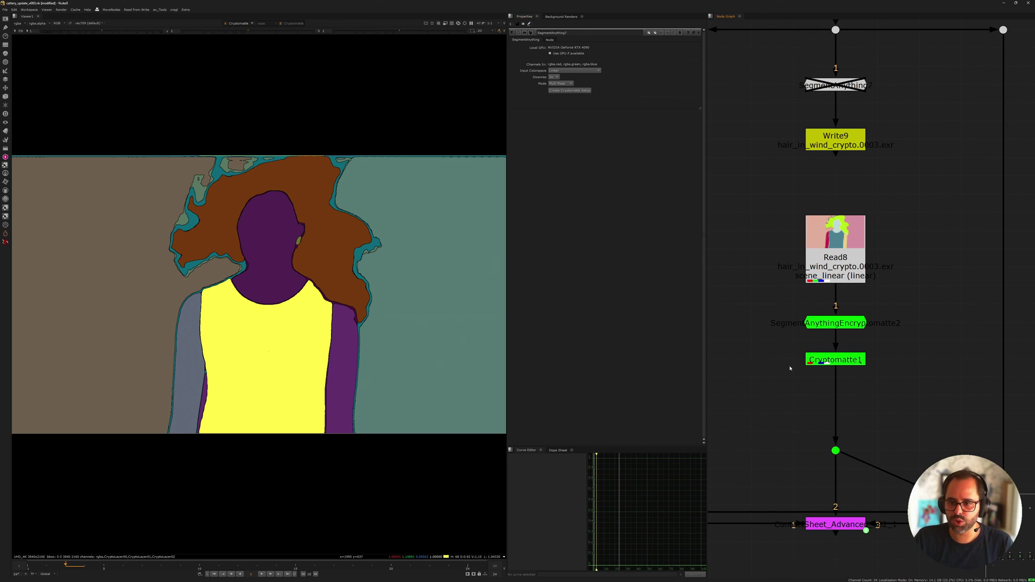
scroll(837, 357, down, 3)
middle_drag(921, 331, 762, 308)
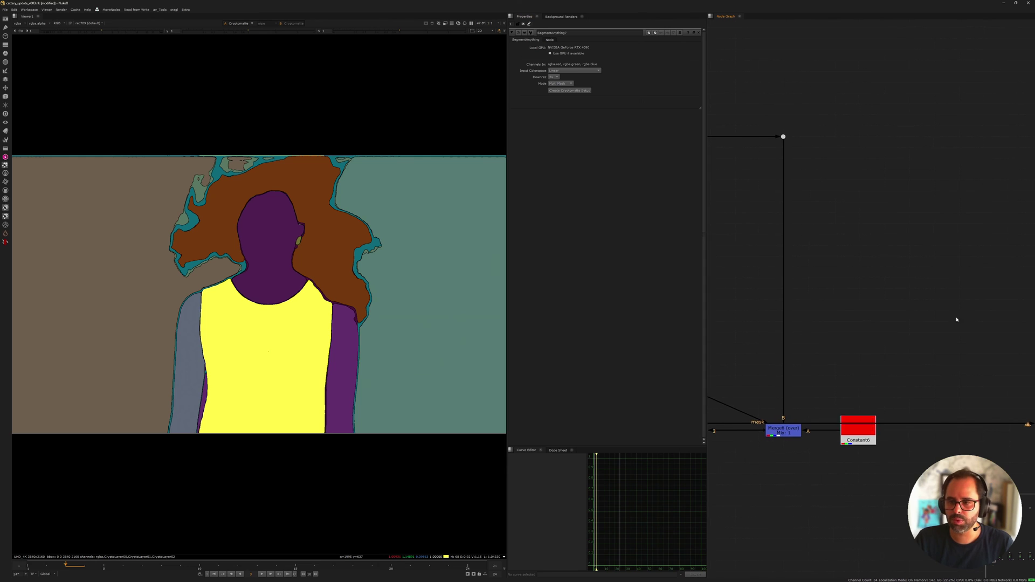
scroll(957, 319, down, 5)
scroll(1003, 313, up, 5)
drag(1007, 310, 1003, 308)
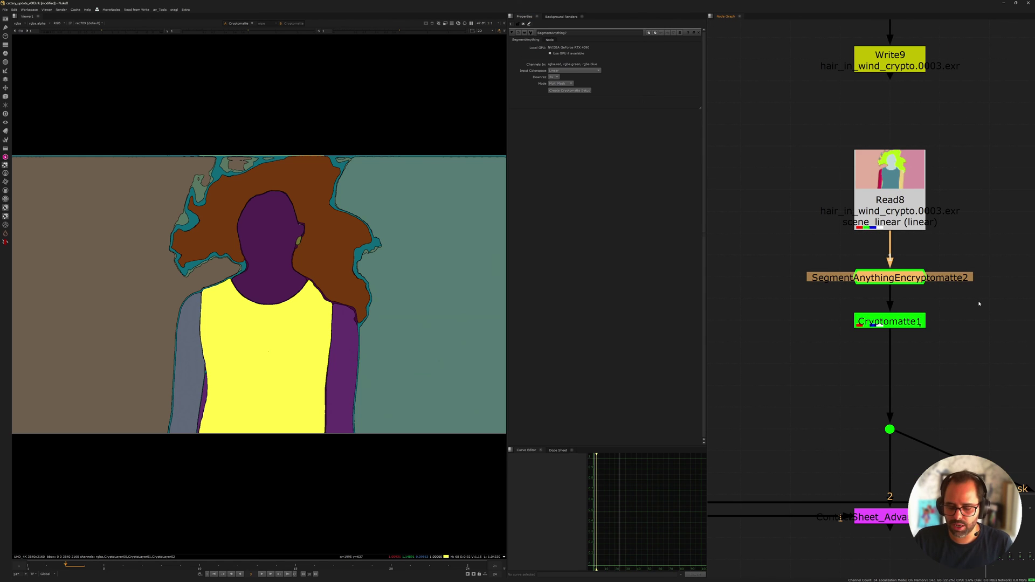
key(ctrl+Return)
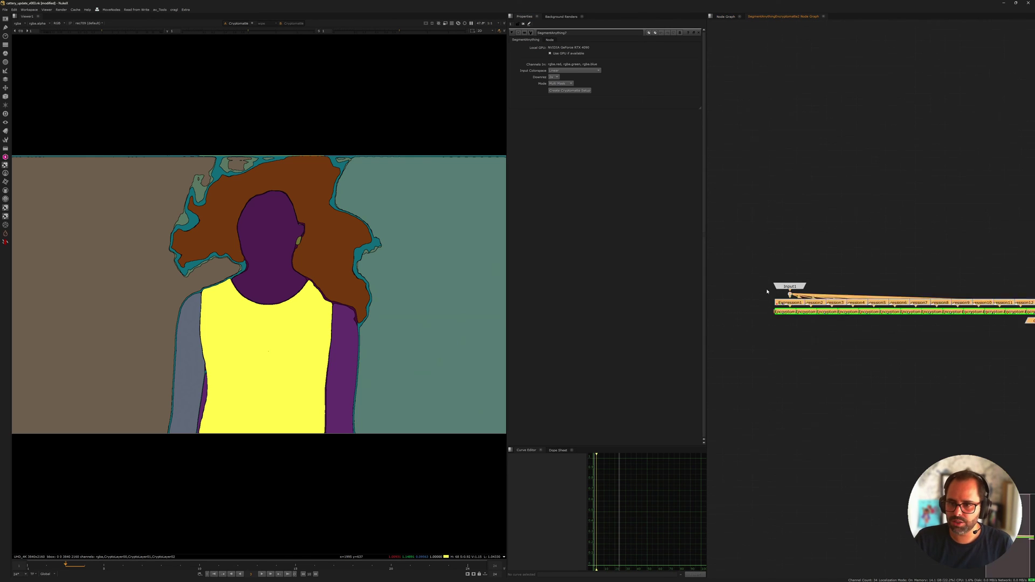
middle_drag(813, 307, 785, 306)
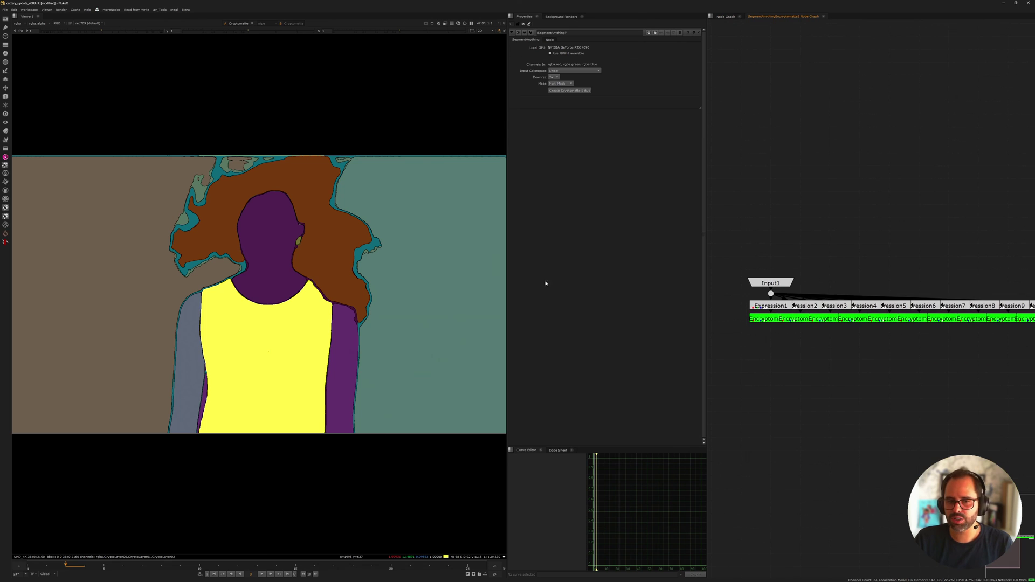
middle_drag(958, 374, 889, 369)
scroll(861, 323, down, 4)
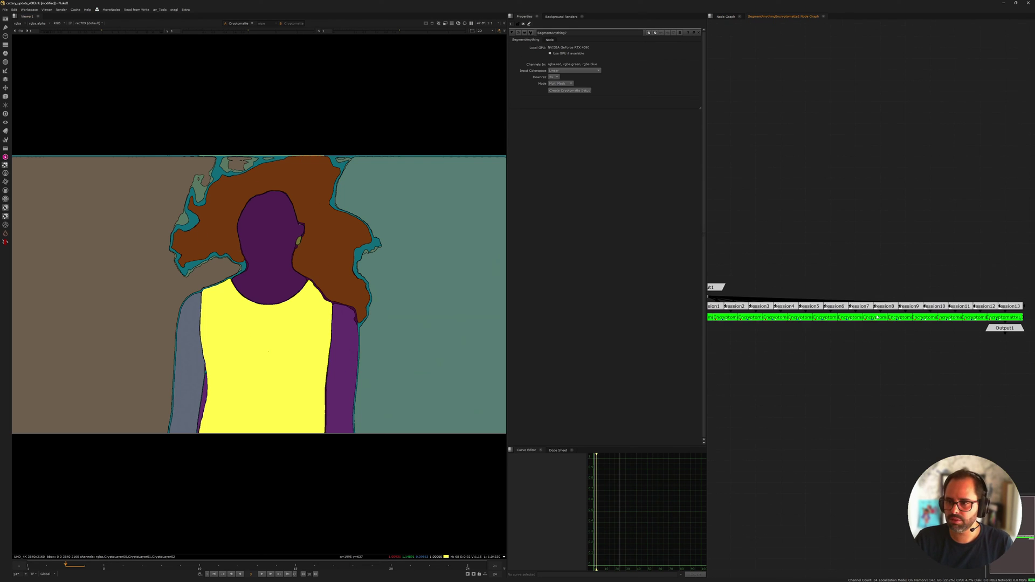
click(823, 16)
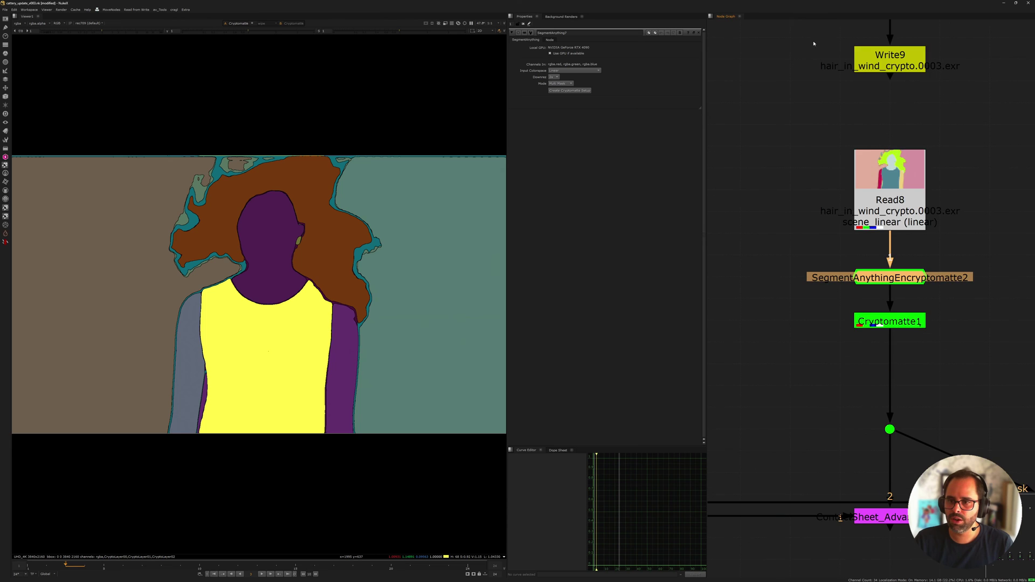
Go to the surf node tree and view the surf_crypto segmentation from Read10
click(965, 341)
scroll(893, 282, down, 2)
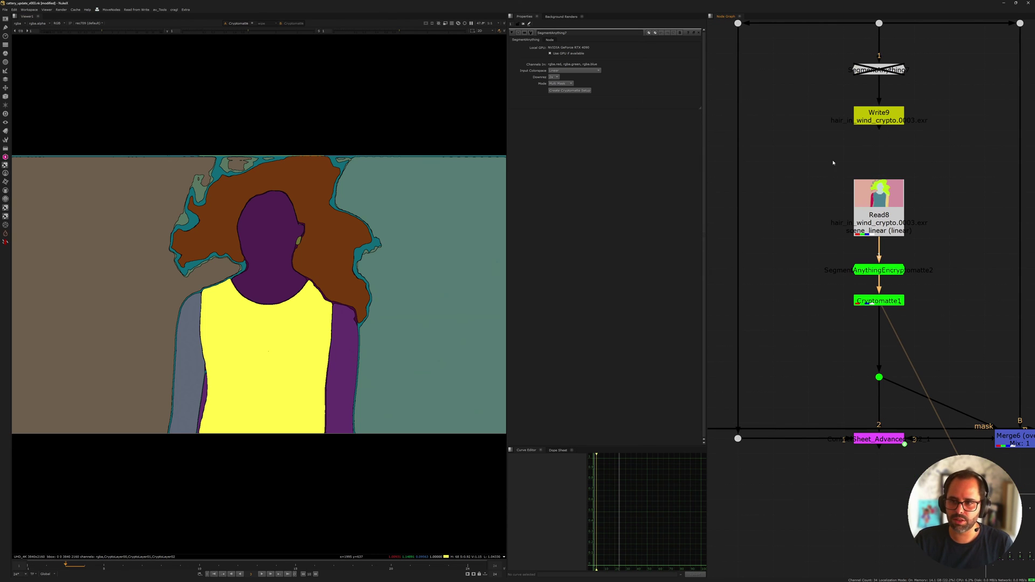
middle_drag(981, 209, 755, 213)
click(893, 207)
key(1)
Open SegmentAnythingEncryptomatte3's internal node graph, look along its whole row of Expression nodes, and close it
drag(817, 223, 964, 262)
key(ctrl+Return)
scroll(846, 322, up, 6)
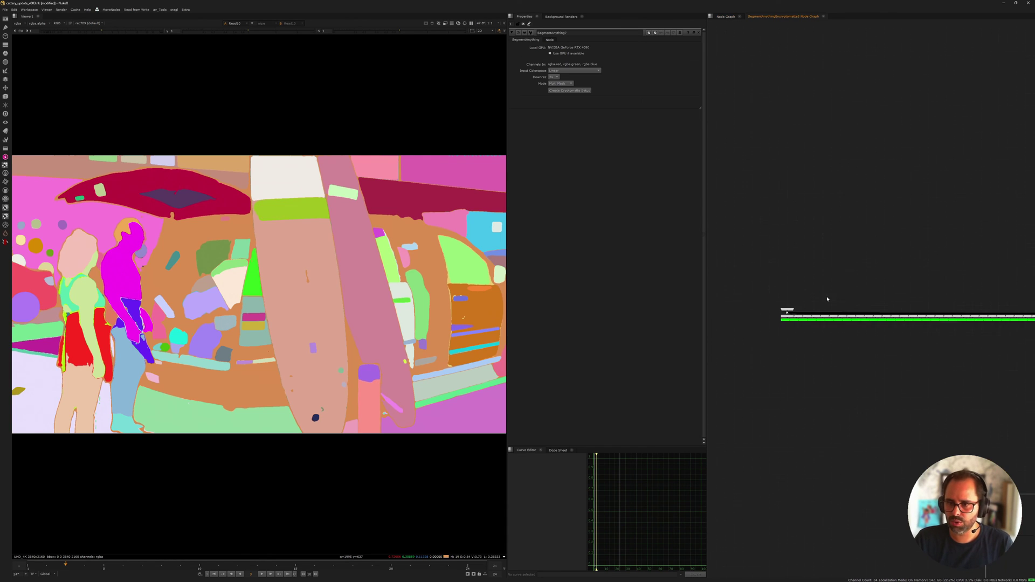
middle_drag(991, 326, 803, 324)
scroll(993, 317, right, 20)
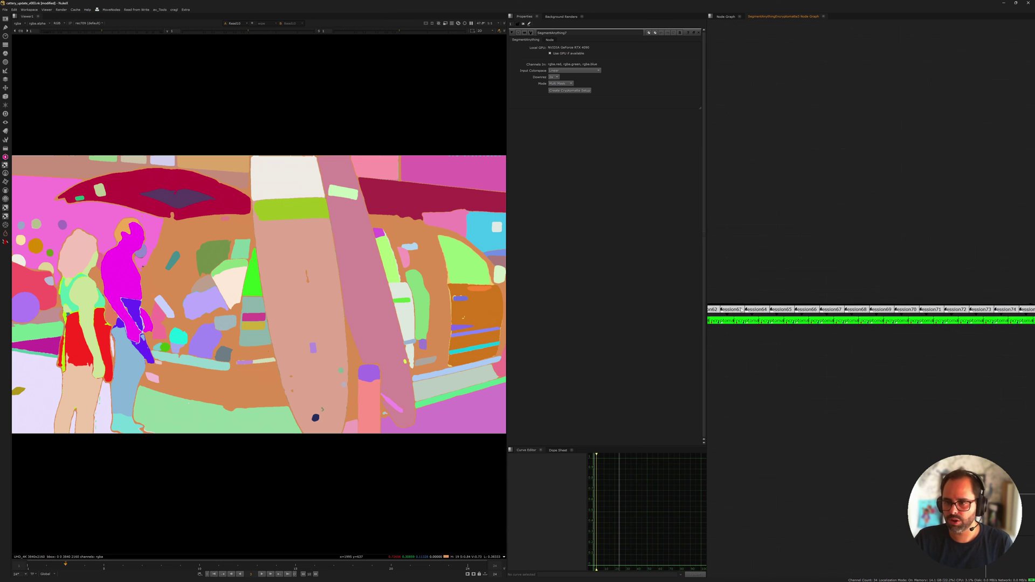
scroll(871, 315, right, 15)
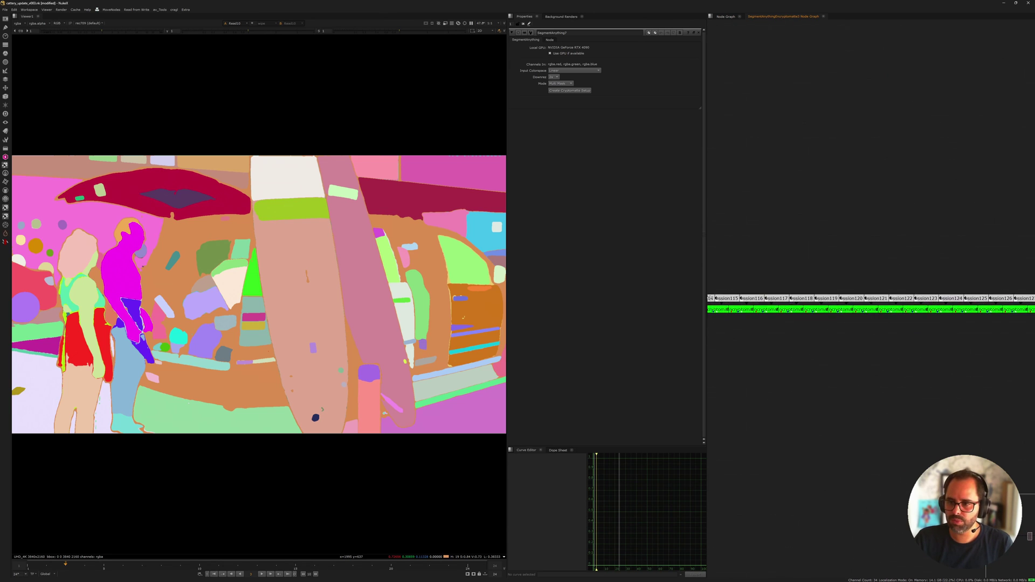
click(823, 17)
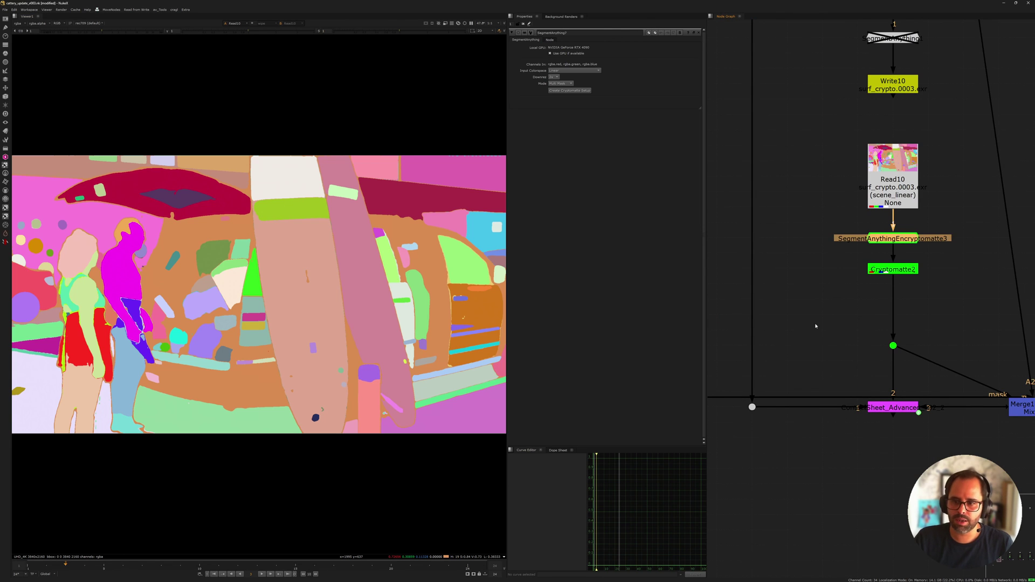
Play back the surf_crypto segmentation and stop at frame 20
click(261, 575)
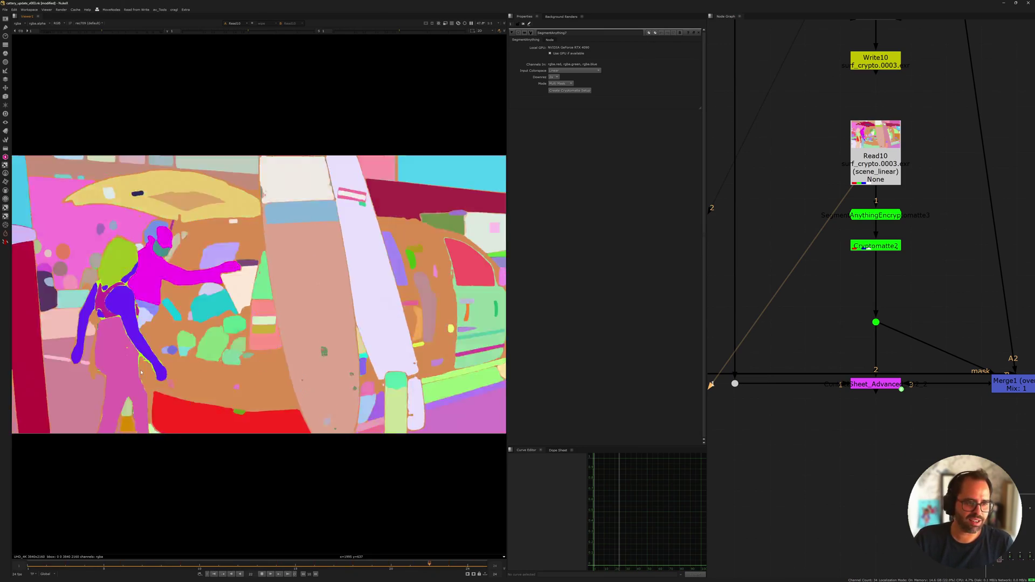
click(262, 575)
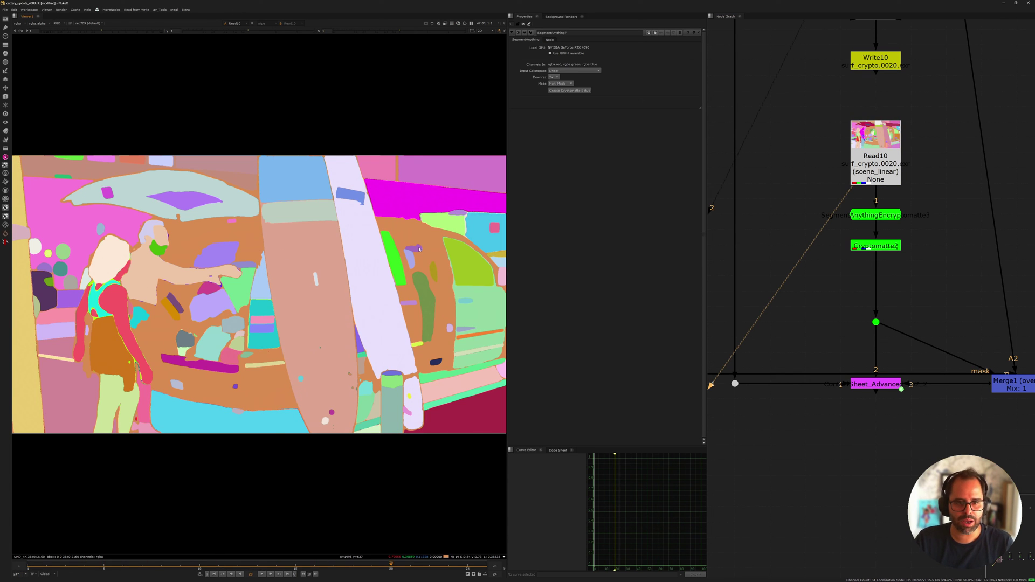
Look over the hair-in-wind node tree and select its disabled Segment Anything node
scroll(901, 386, down, 3)
middle_drag(838, 261, 764, 250)
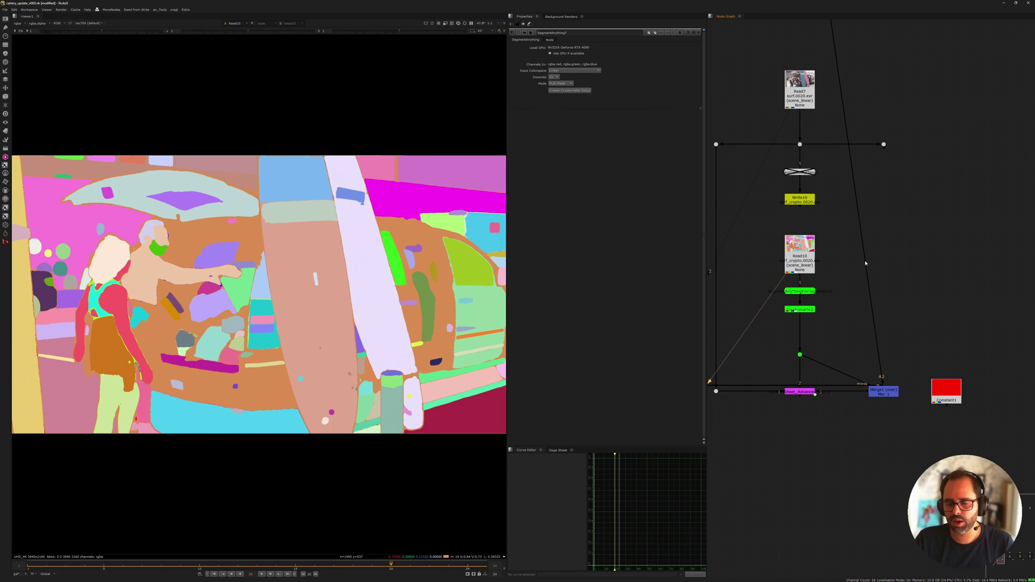
scroll(866, 262, down, 10)
middle_drag(930, 83, 931, 153)
scroll(834, 340, up, 5)
scroll(890, 224, up, 5)
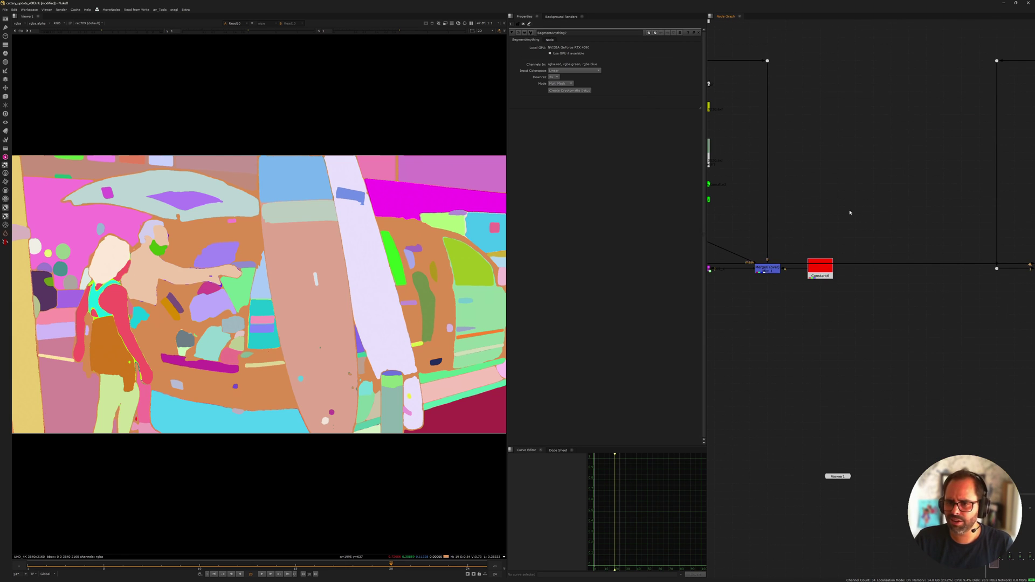
middle_drag(849, 186, 908, 227)
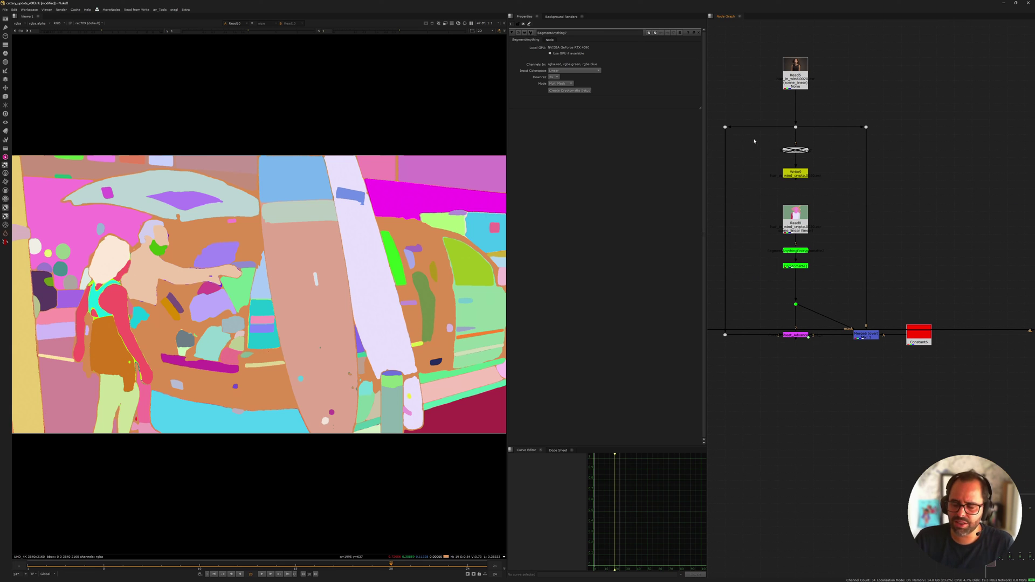
drag(755, 141, 886, 171)
middle_drag(869, 249, 990, 242)
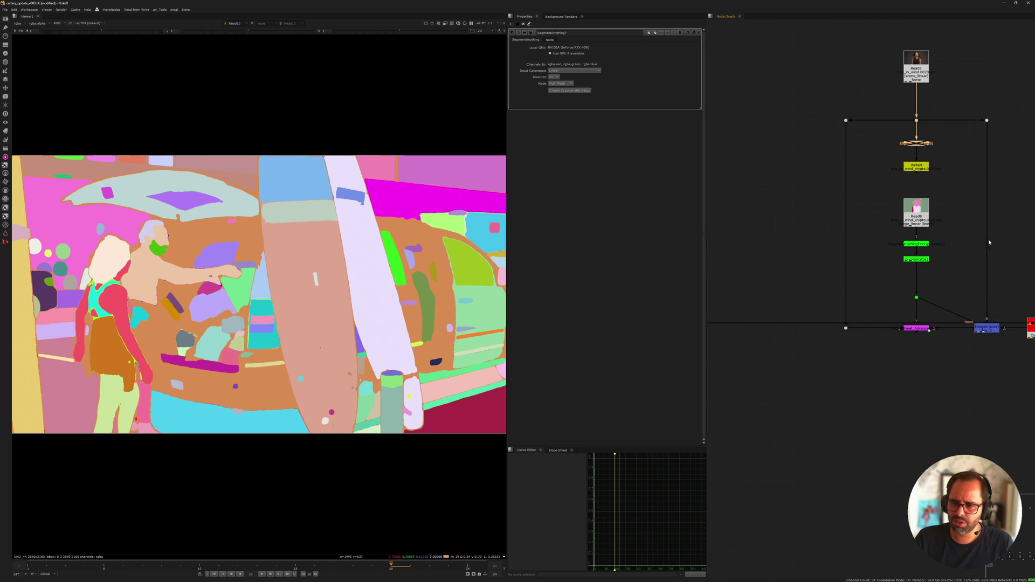
middle_drag(730, 320, 799, 313)
scroll(782, 315, up, 3)
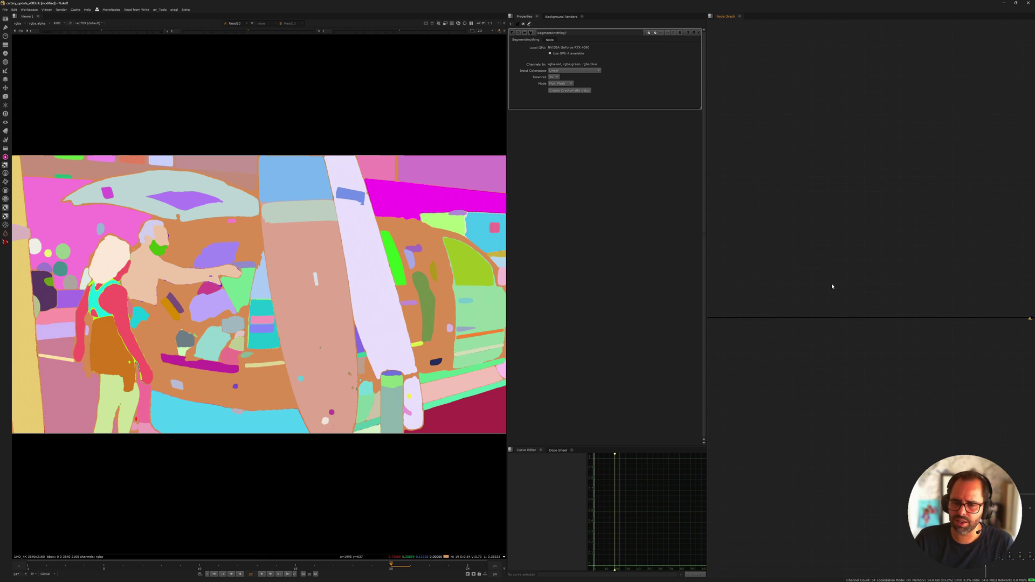
middle_drag(966, 264, 866, 259)
mouse_move(987, 248)
middle_down()
mouse_move(879, 275)
mouse_move(631, 271)
middle_up()
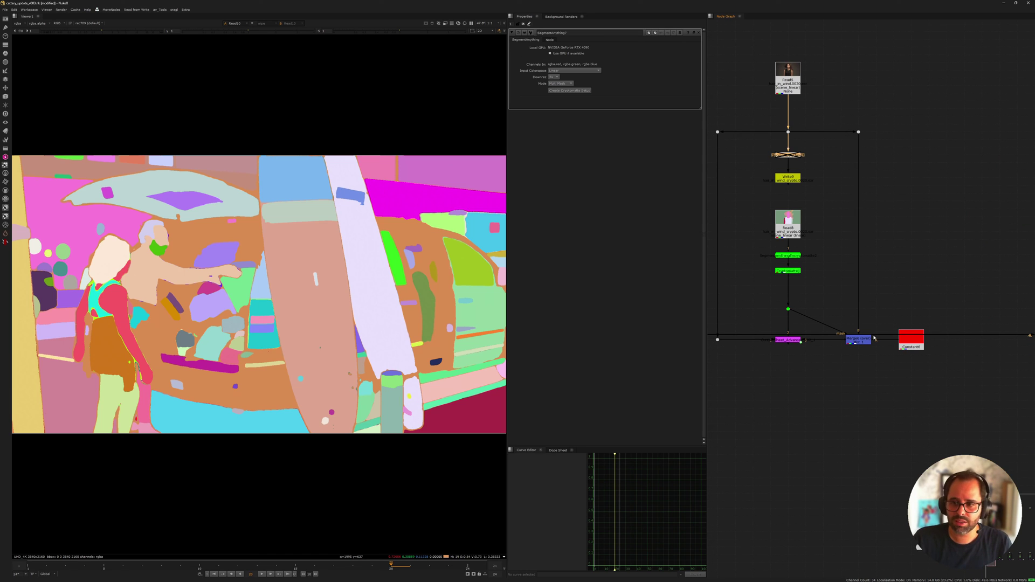
Examine the surf node tree from Read7 down to Merge1
scroll(951, 318, down, 2)
middle_drag(951, 318, 745, 251)
middle_drag(924, 243, 857, 229)
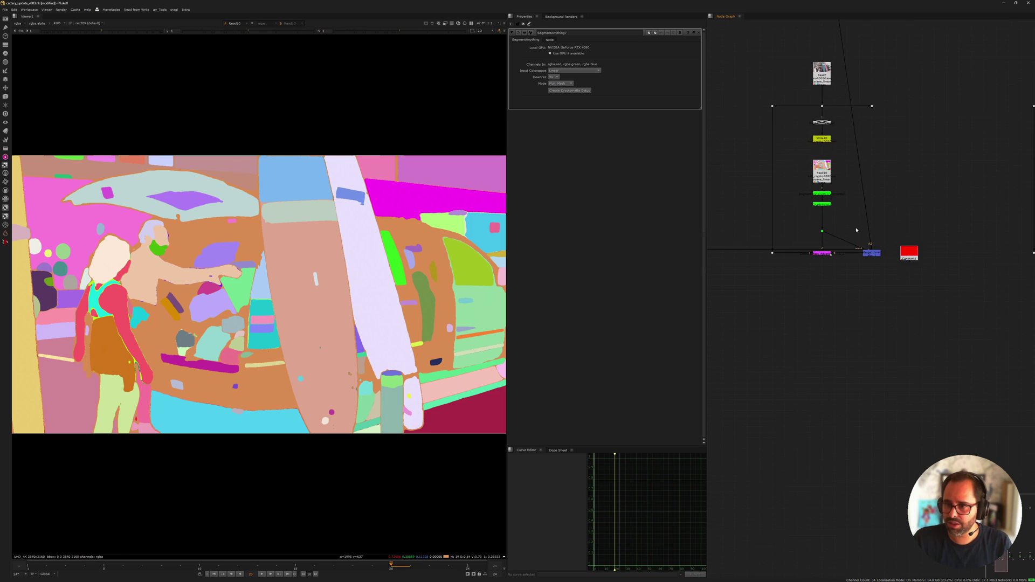
scroll(856, 229, up, 5)
middle_drag(908, 208, 840, 363)
middle_drag(876, 54, 881, 69)
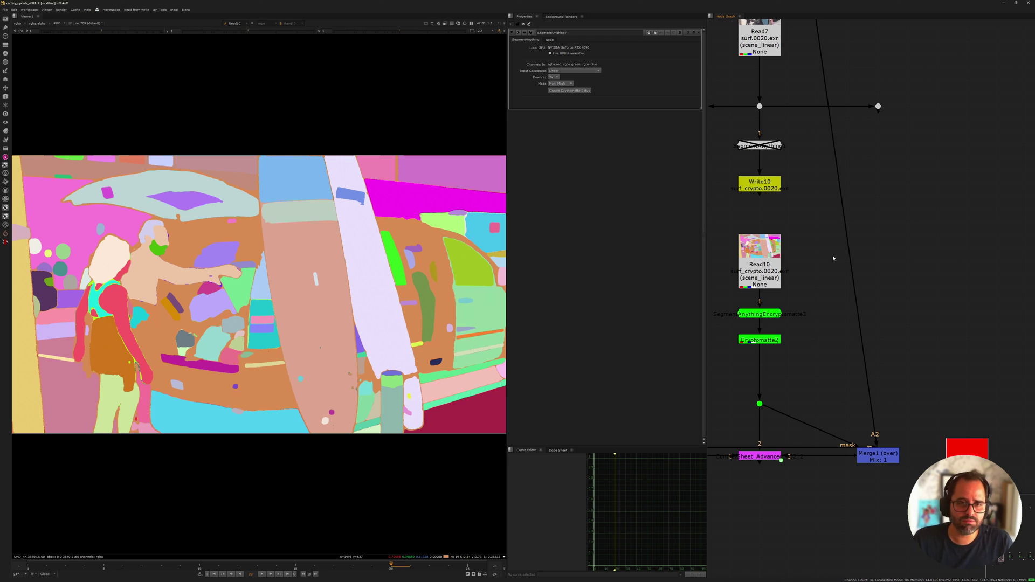
In the people_standing tree, send Read2 to viewer input 1 and the Read12 segmentation to viewer input 2
scroll(836, 276, down, 5)
middle_drag(864, 294, 657, 298)
scroll(857, 229, up, 5)
click(857, 136)
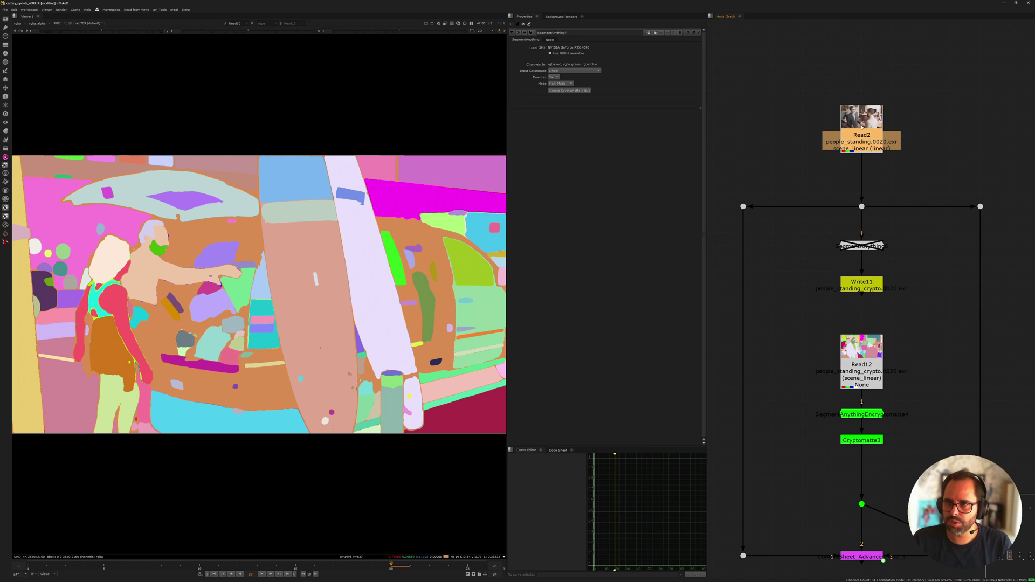
key(1)
click(846, 384)
key(2)
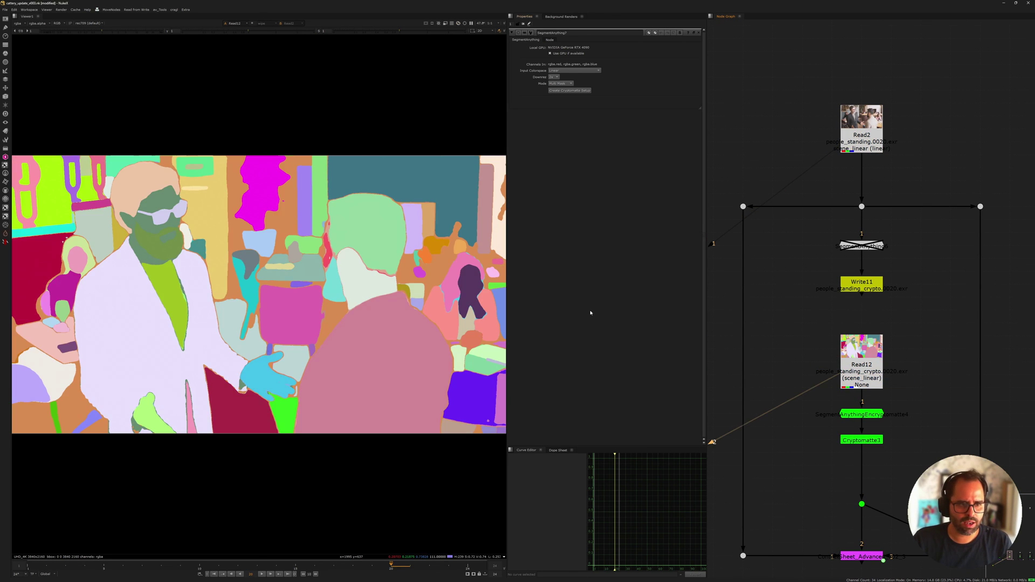
Compare the Read2 footage with the Read12 segmentation close up on the bearded man's head
scroll(202, 208, up, 2)
key(1)
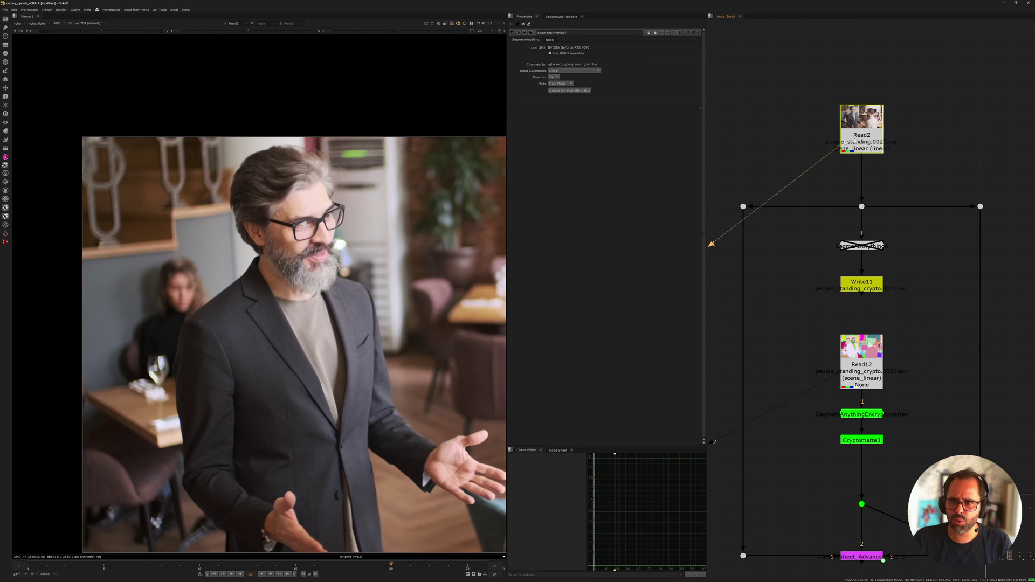
scroll(280, 210, up, 2)
middle_drag(909, 214, 1000, 221)
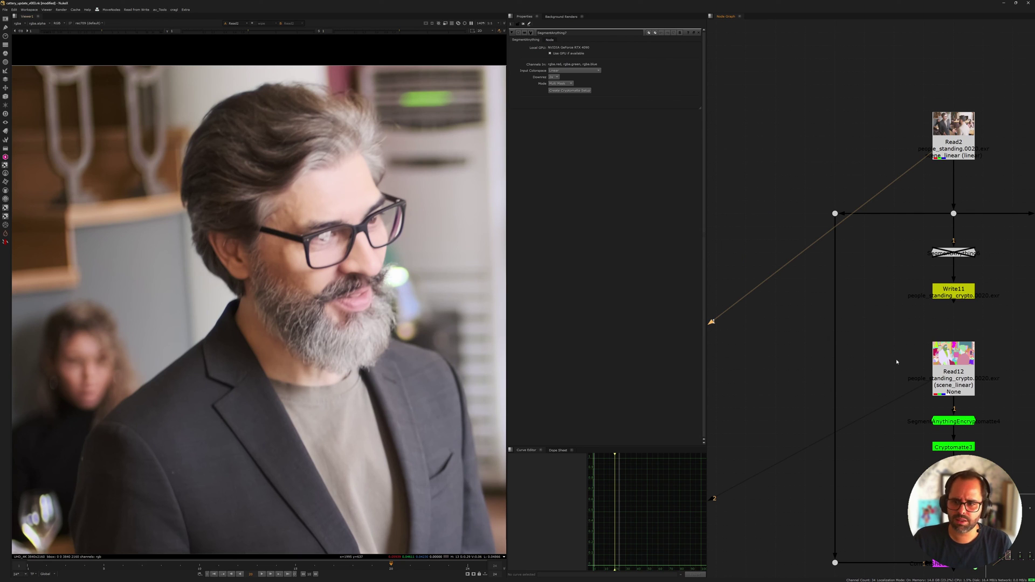
middle_drag(897, 361, 813, 263)
key(2)
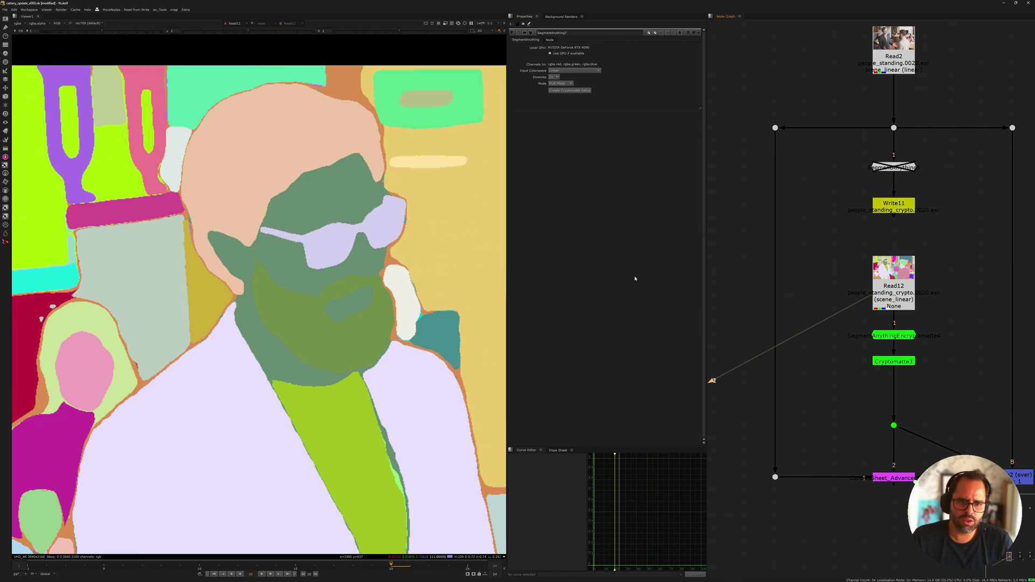
Play back the people_standing segmentation and fit the whole frame in the viewer
click(263, 573)
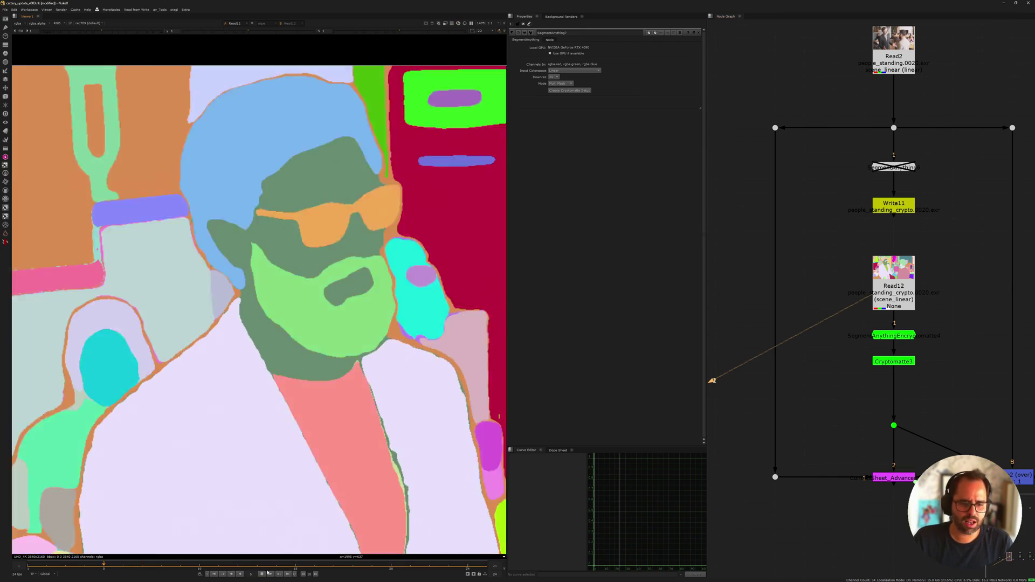
key(f)
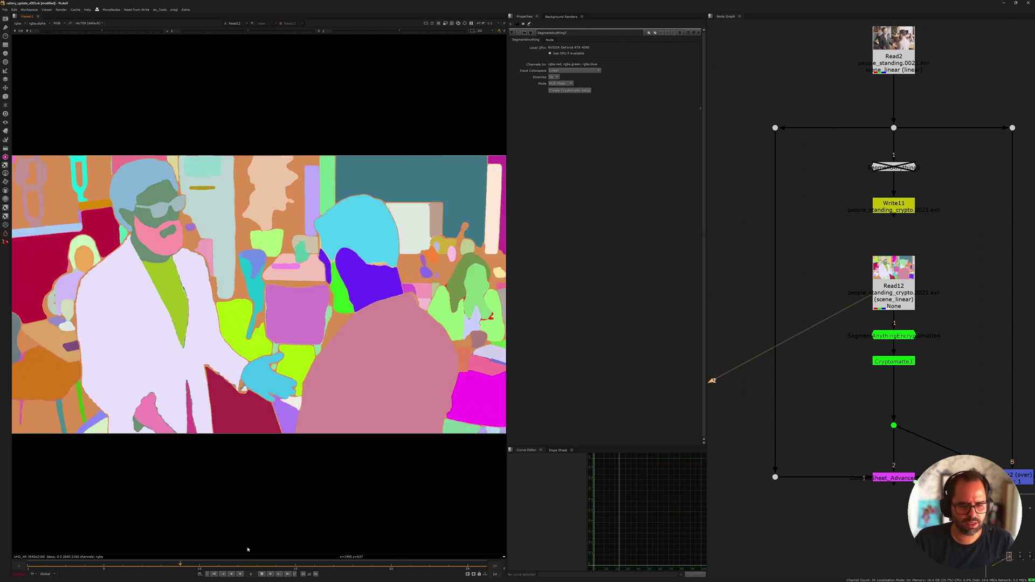
Play the people_standing segmentation, and send the top_down footage in Read4 to viewer input 1
click(263, 575)
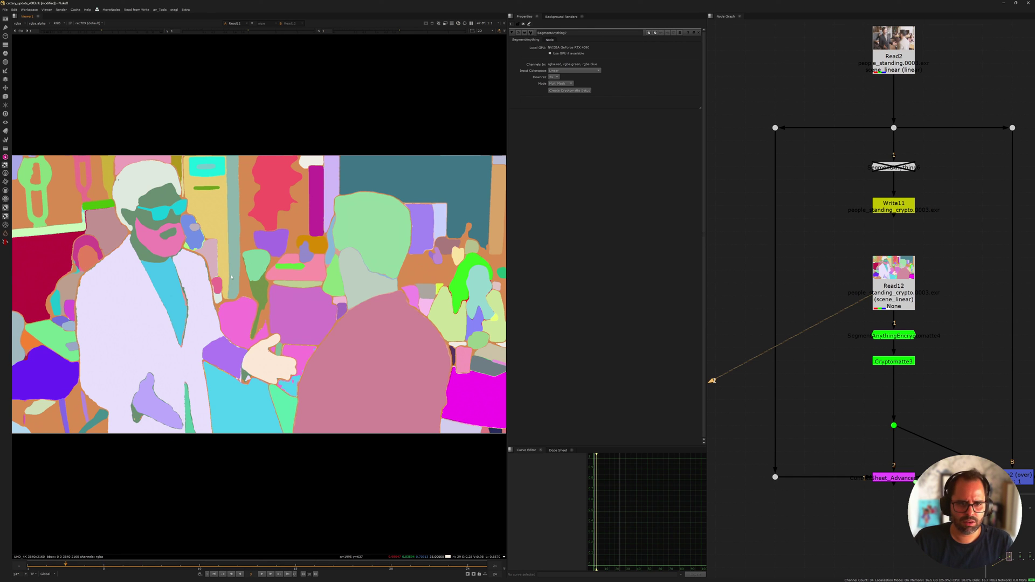
click(820, 259)
middle_drag(886, 265, 797, 259)
scroll(797, 259, down, 1)
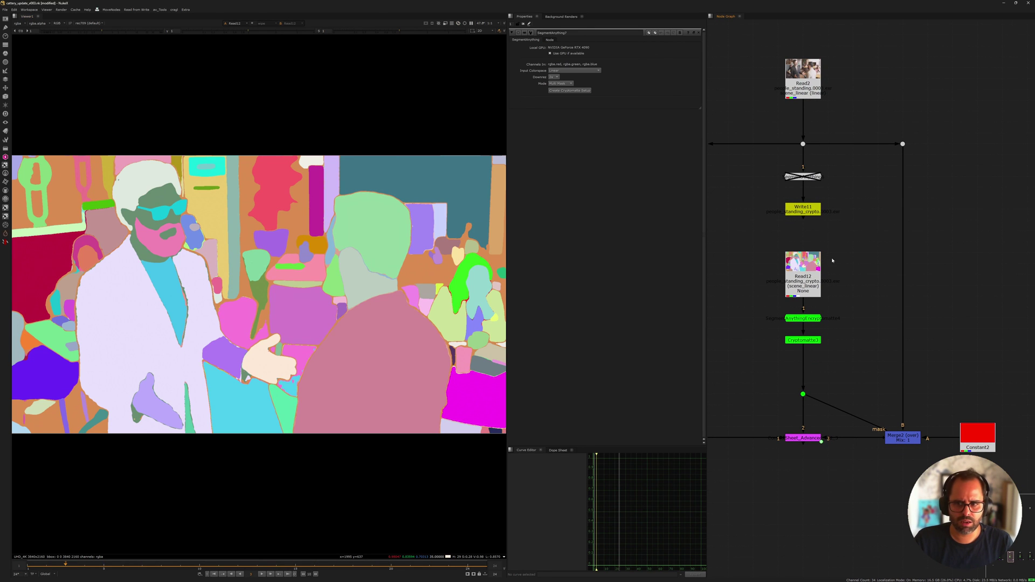
scroll(882, 257, down, 1)
middle_drag(908, 251, 821, 271)
scroll(927, 275, down, 1)
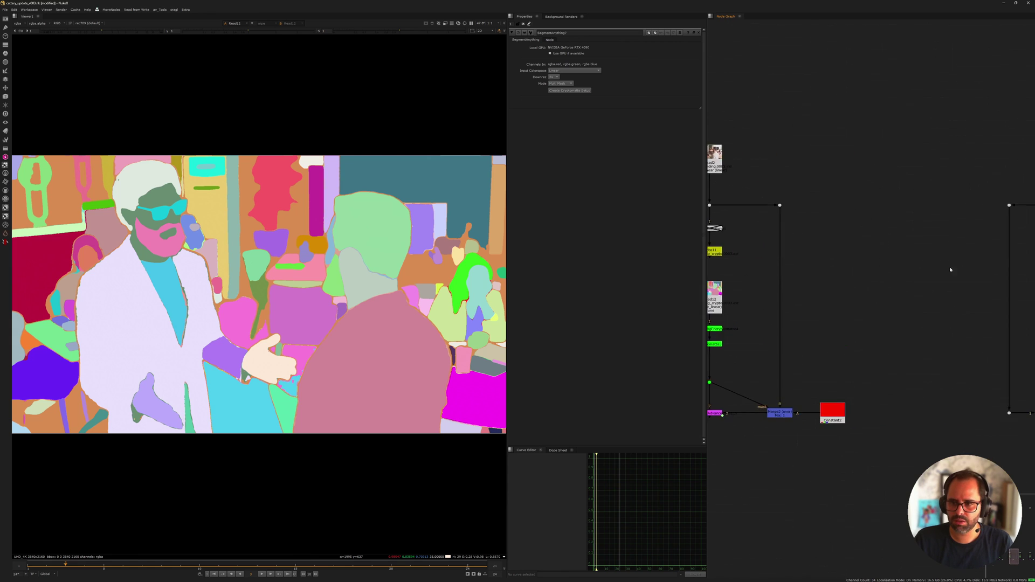
middle_drag(950, 270, 755, 270)
middle_drag(921, 270, 850, 270)
scroll(839, 268, up, 4)
click(773, 71)
key(1)
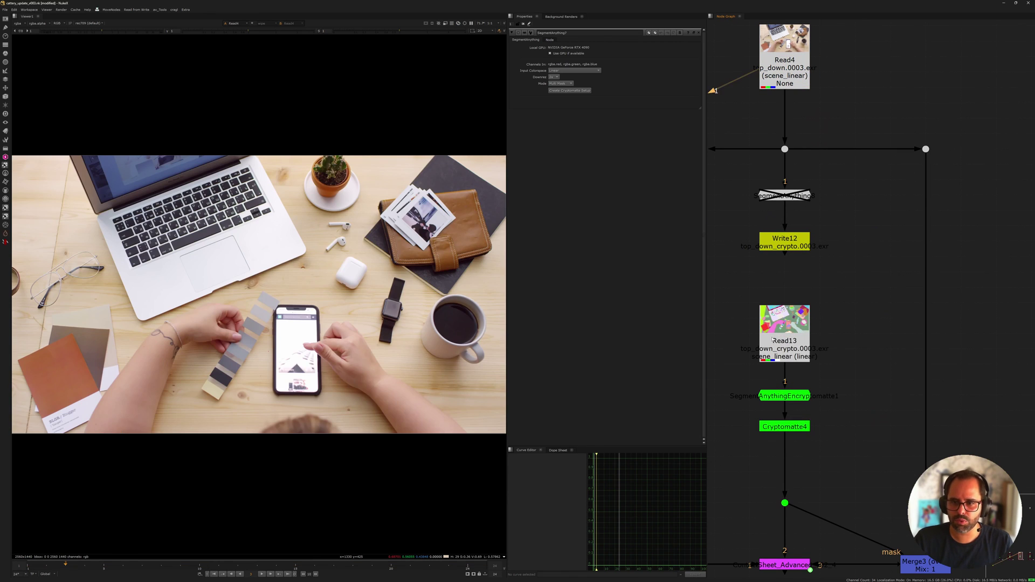
Send the Read13 top_down segmentation to viewer input 2 and compare it with the Read4 footage
click(786, 330)
key(2)
key(1)
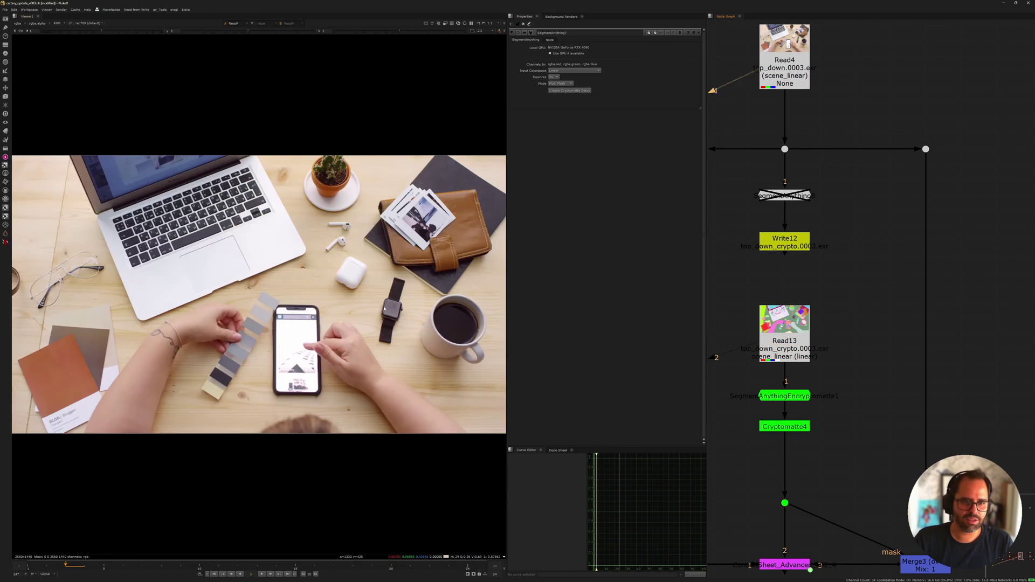
key(2)
key(1)
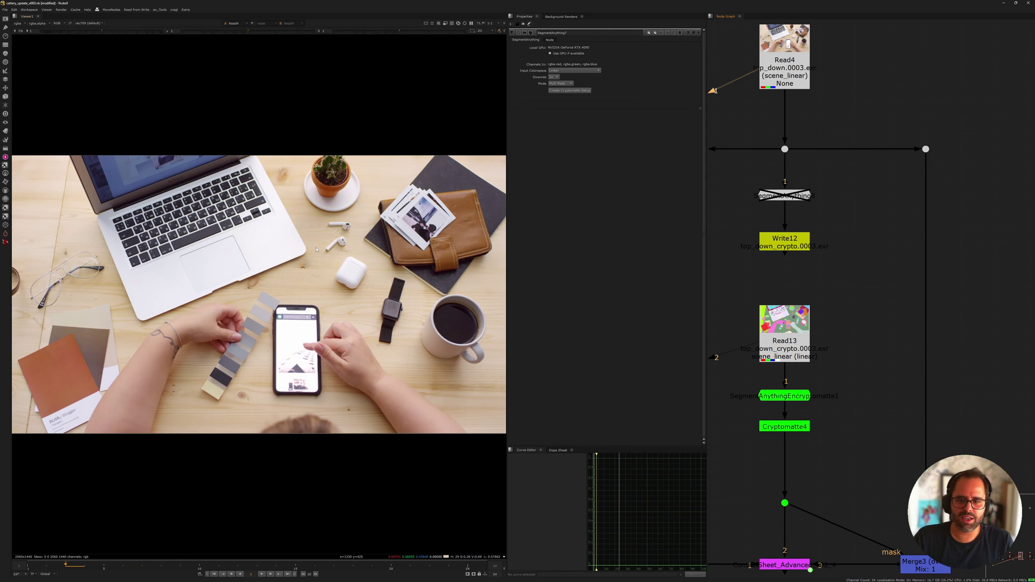
Send the source footage at the head of the signage node tree to viewer input 1
scroll(784, 212, down, 3)
middle_drag(887, 260, 798, 240)
middle_drag(1014, 253, 655, 272)
click(814, 132)
key(1)
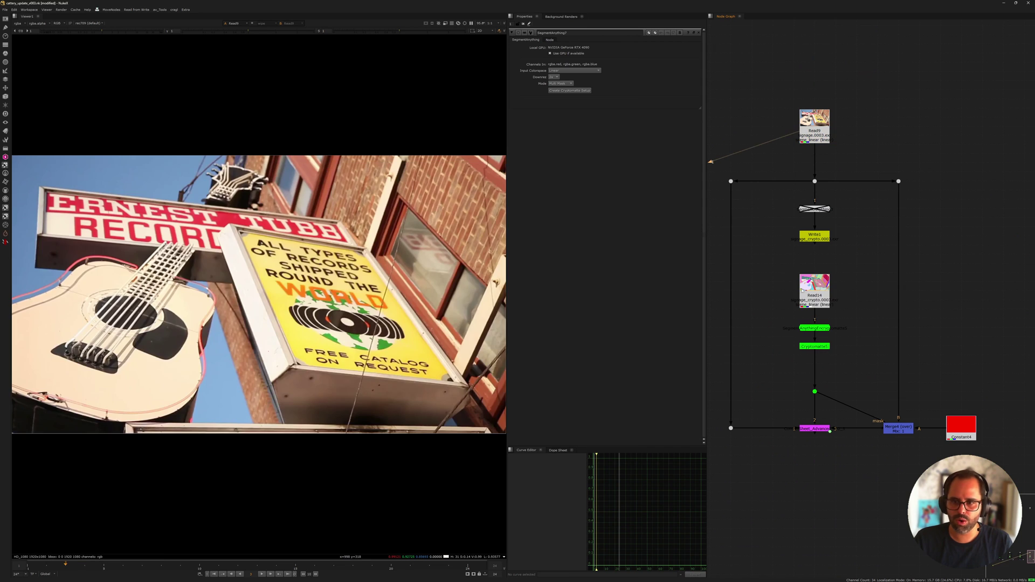
Send the Read14 signage segmentation to viewer input 2 and compare it with the original signage footage
click(811, 296)
key(2)
key(1)
key(2)
key(1)
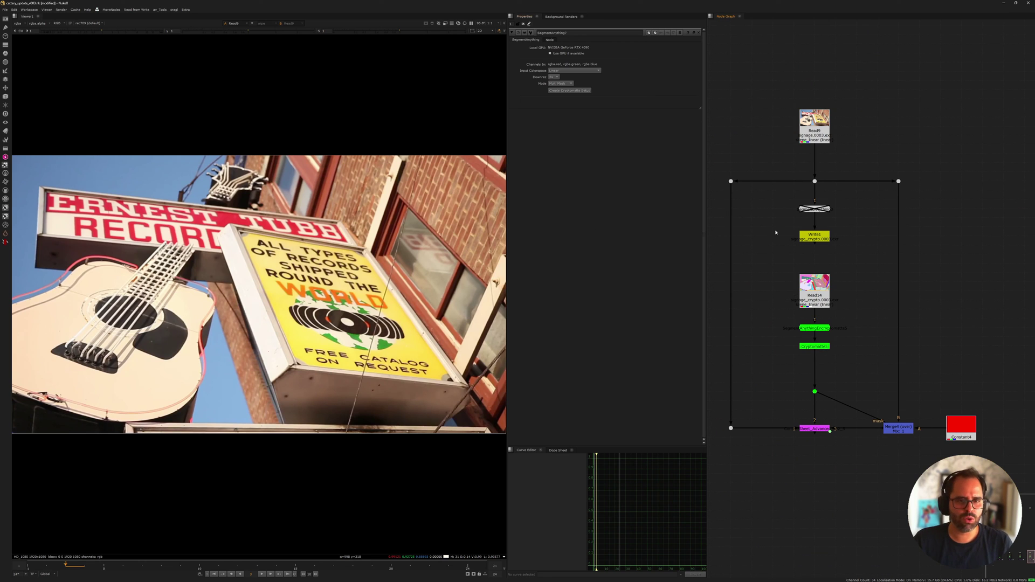
Return to the people_standing tree and send its Read12 segmentation to viewer input 1
middle_drag(804, 246, 857, 240)
scroll(857, 241, down, 3)
middle_drag(725, 248, 836, 245)
click(723, 263)
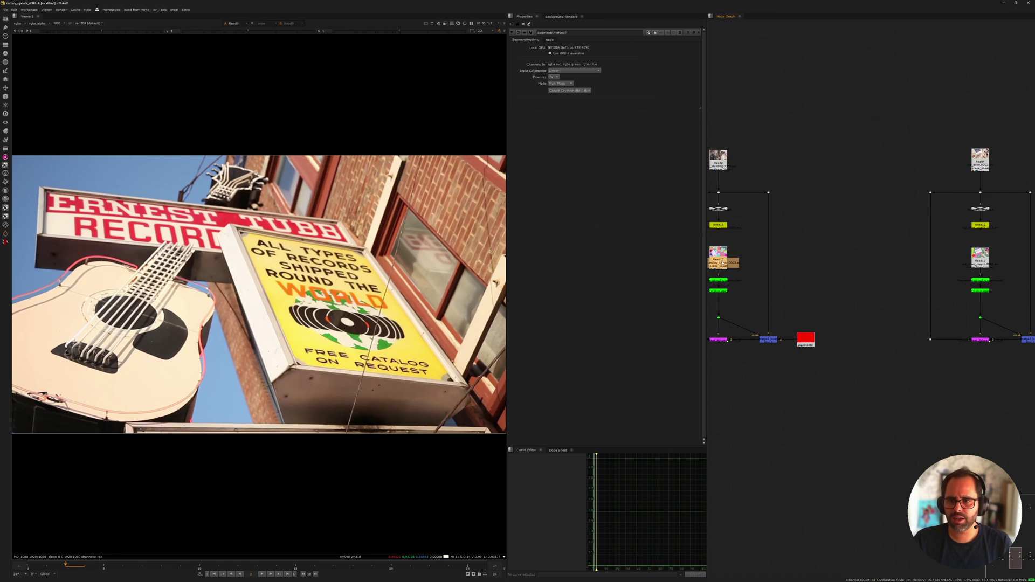
key(1)
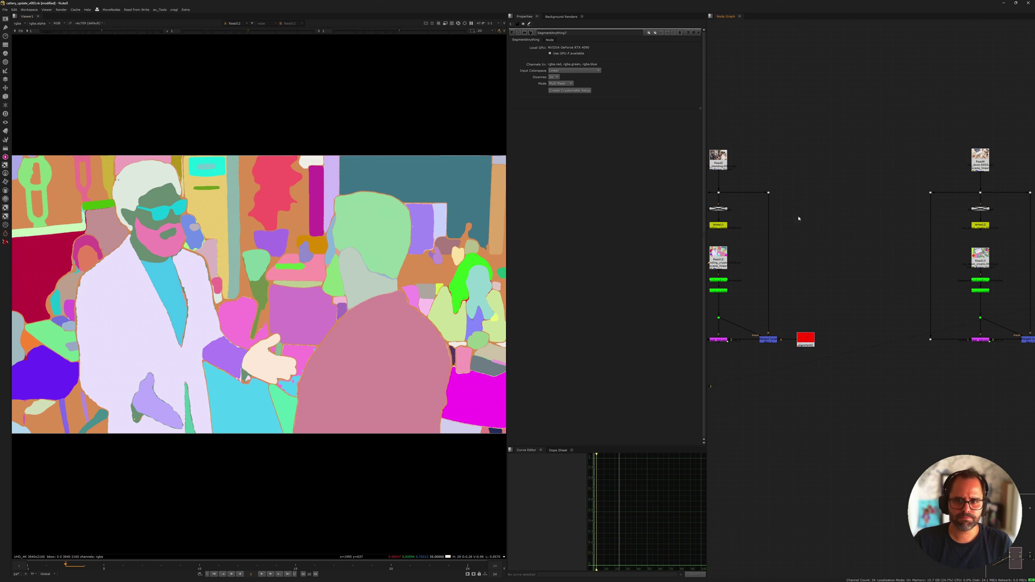